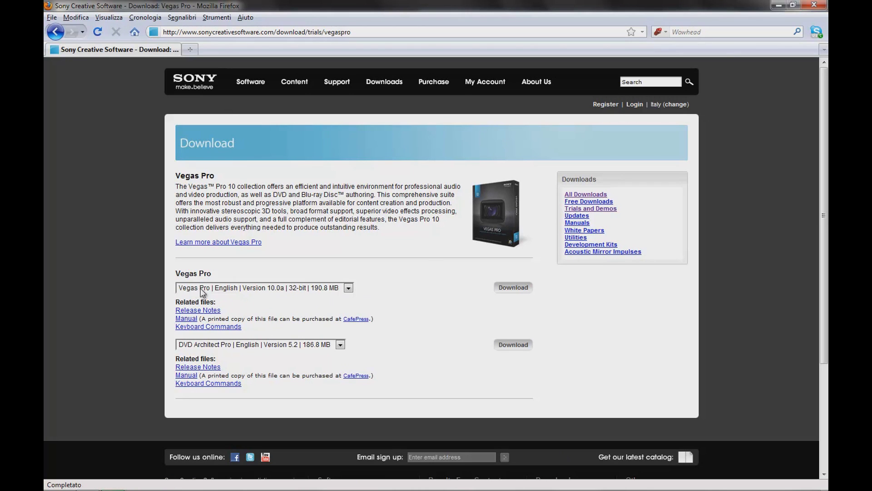
Request the English 32-bit Vegas Pro 10.0a trial download and cancel saving the file.
{"action": "left_click", "coordinate": [349, 289]}
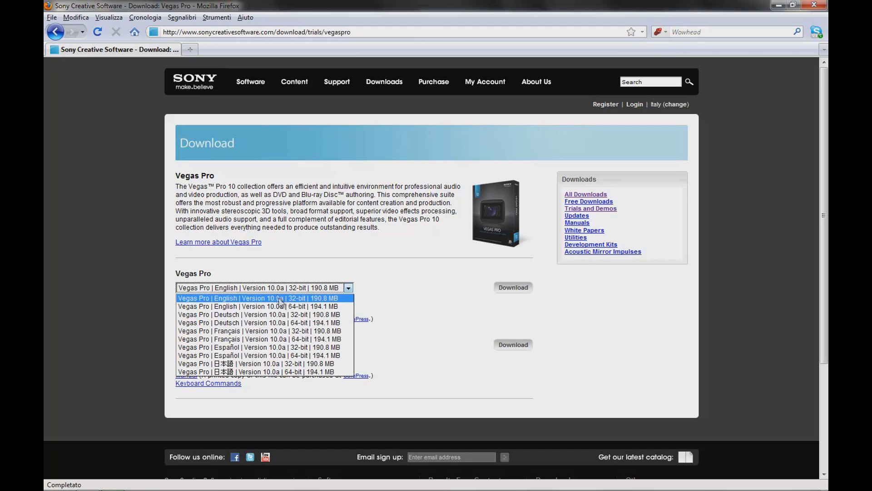
{"action": "left_click", "coordinate": [293, 309]}
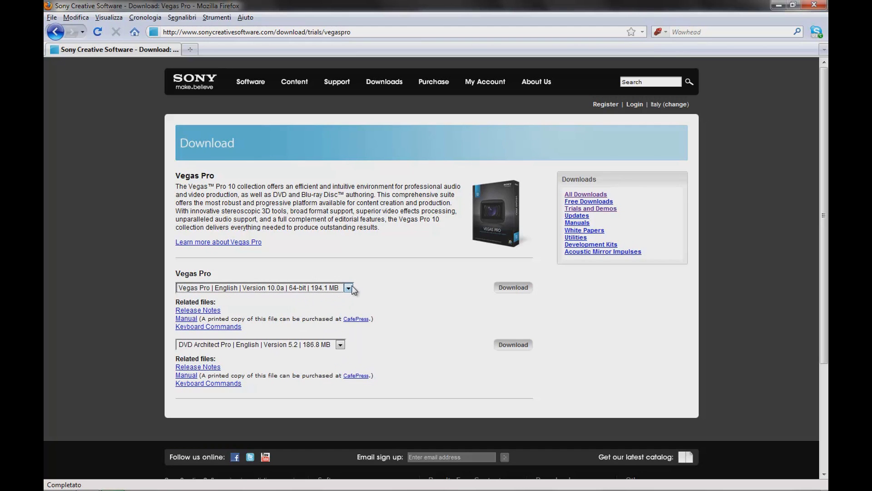
{"action": "left_click", "coordinate": [350, 287]}
{"action": "left_click", "coordinate": [293, 299]}
{"action": "left_click", "coordinate": [508, 290]}
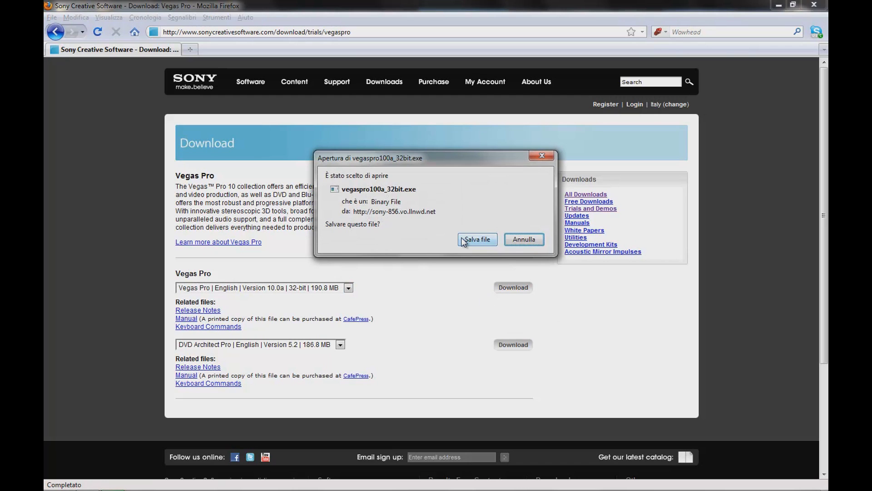
{"action": "left_click", "coordinate": [513, 241]}
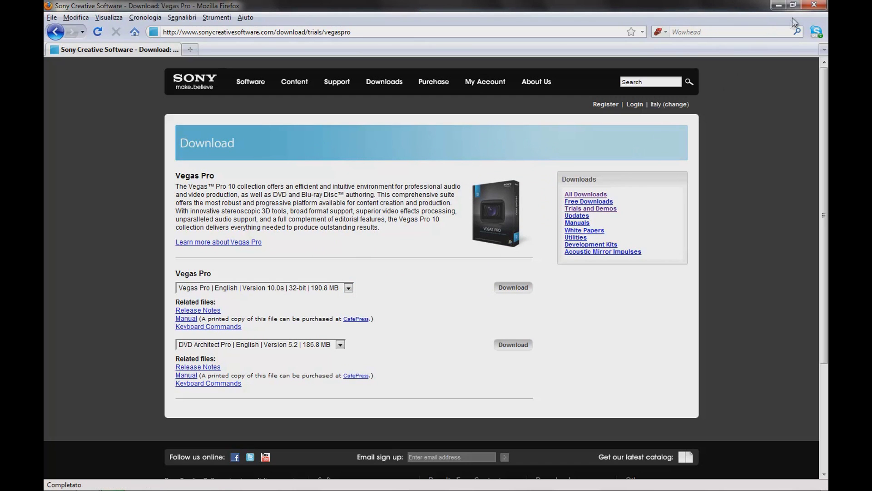
Minimize the browser and run the vegaspro100a_32bit.exe installer from the desktop.
{"action": "left_click", "coordinate": [779, 6]}
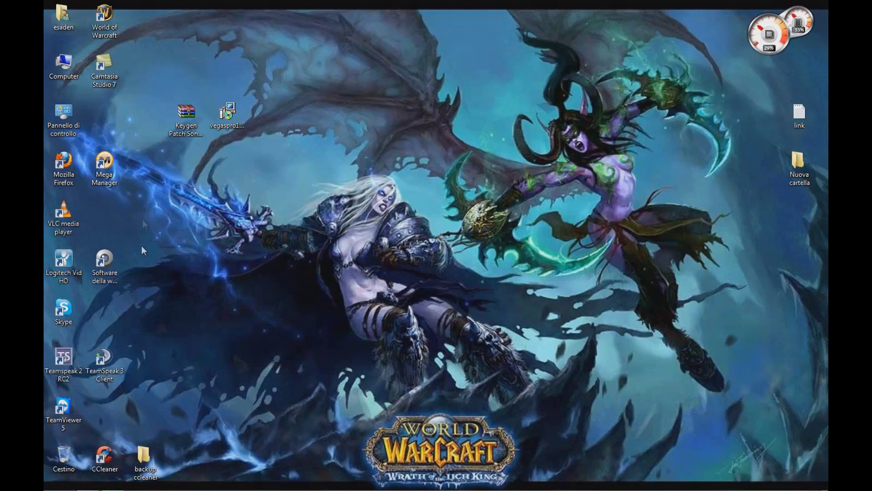
{"action": "double_click", "coordinate": [233, 110]}
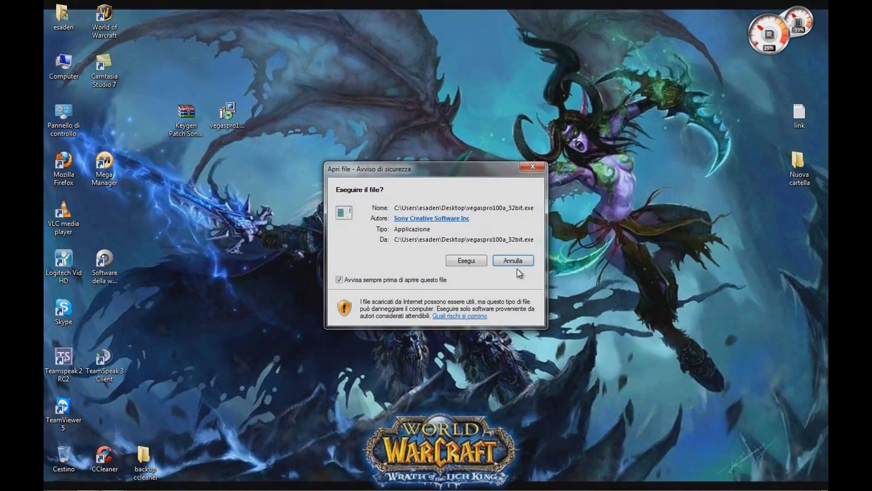
{"action": "left_click", "coordinate": [461, 260]}
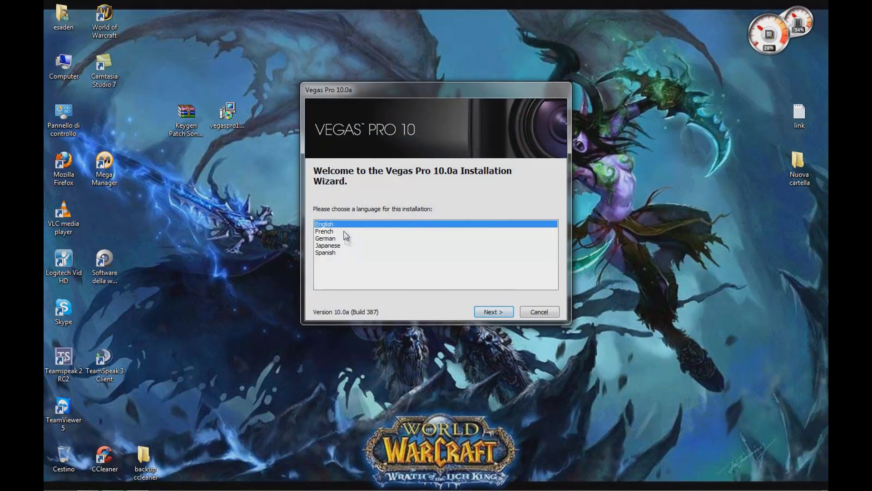
Install Vegas Pro 10.0a in English to the default folder, accepting the license agreement and creating a desktop shortcut.
{"action": "left_click", "coordinate": [493, 314]}
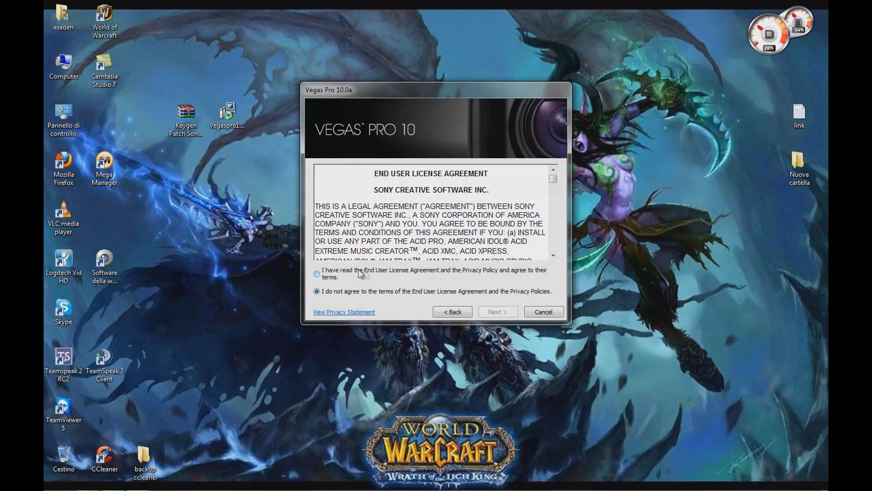
{"action": "left_click", "coordinate": [493, 313]}
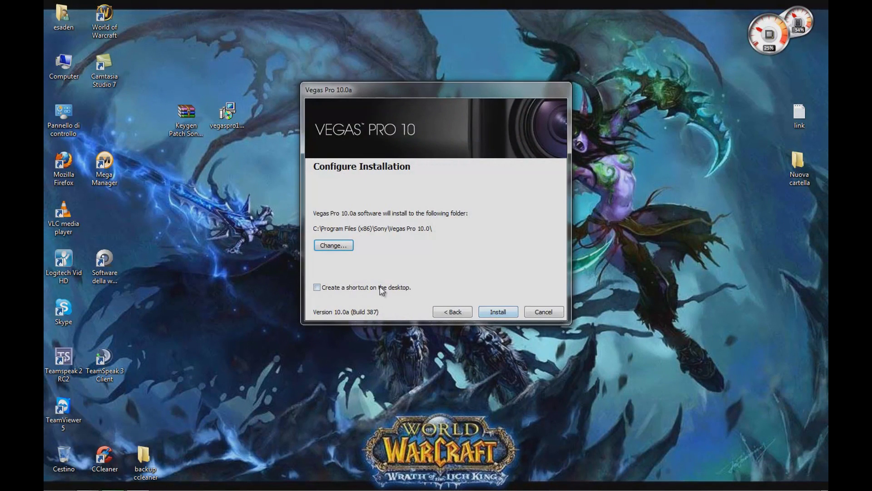
{"action": "left_click", "coordinate": [317, 287]}
{"action": "left_click", "coordinate": [497, 312]}
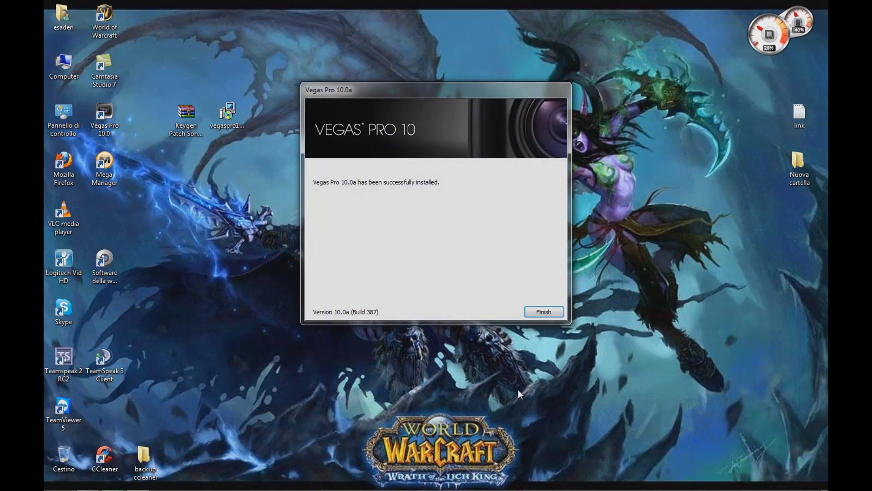
{"action": "left_click", "coordinate": [542, 312]}
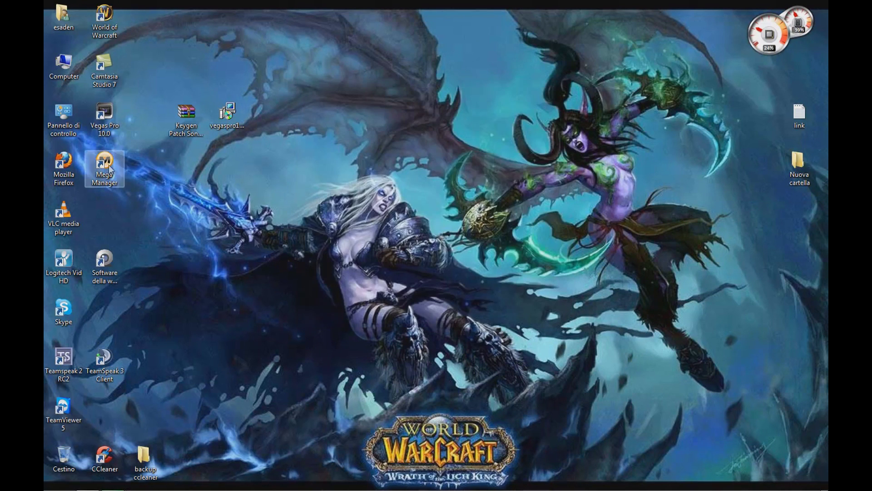
Extract the Keygen Patch Sony Vegas Pro 10.rar archive to its own folder on the desktop and close WinRAR.
{"action": "double_click", "coordinate": [184, 113]}
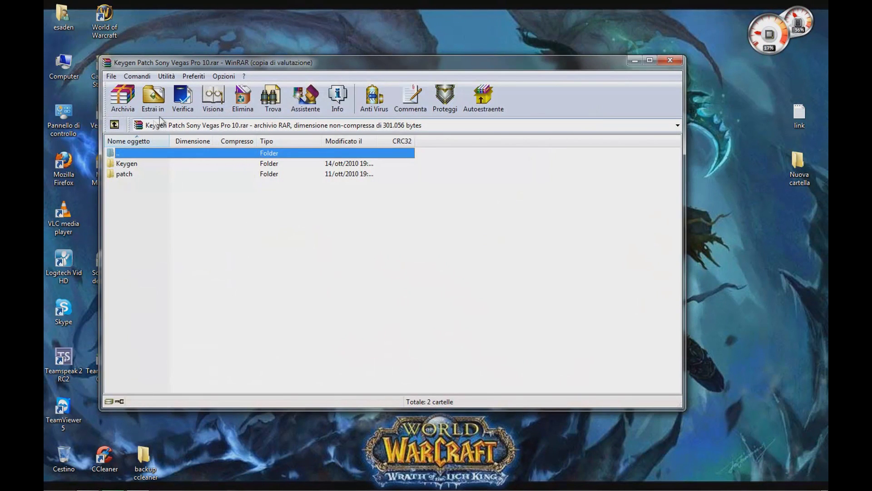
{"action": "left_click", "coordinate": [153, 97]}
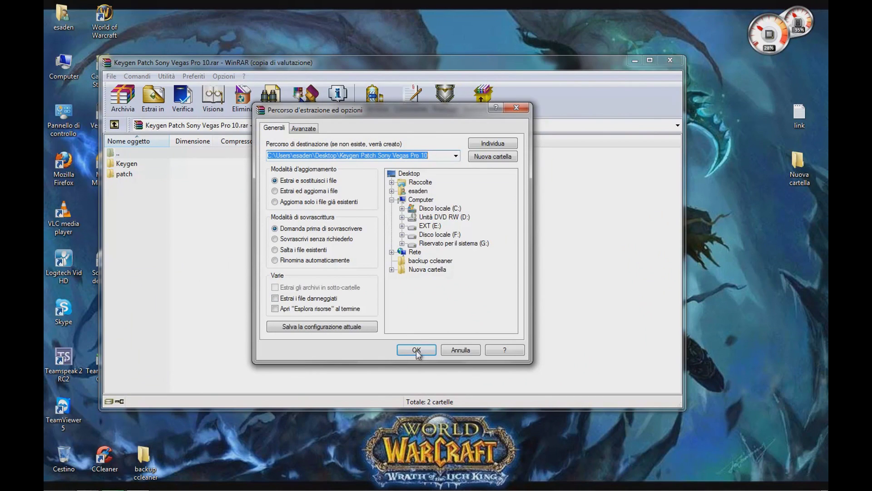
{"action": "left_click", "coordinate": [416, 350]}
{"action": "left_click", "coordinate": [670, 61]}
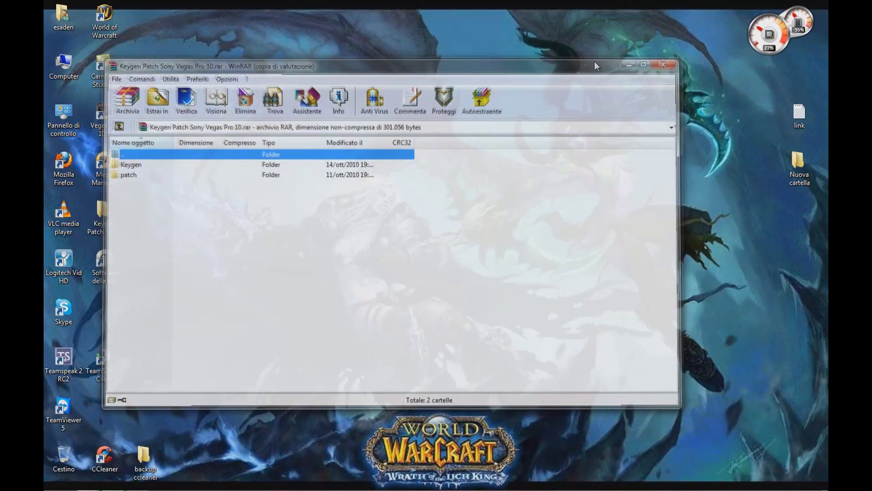
Run the patch program in the extracted archive's patch subfolder as administrator.
{"action": "double_click", "coordinate": [96, 215]}
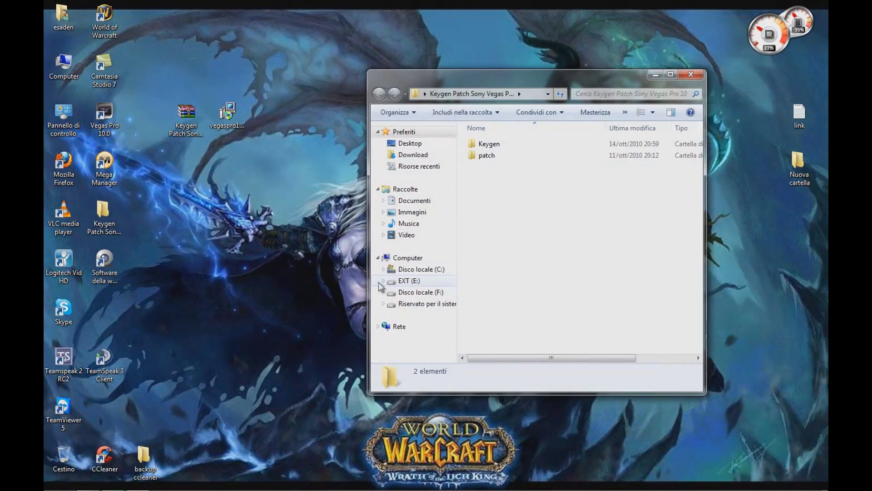
{"action": "double_click", "coordinate": [489, 157]}
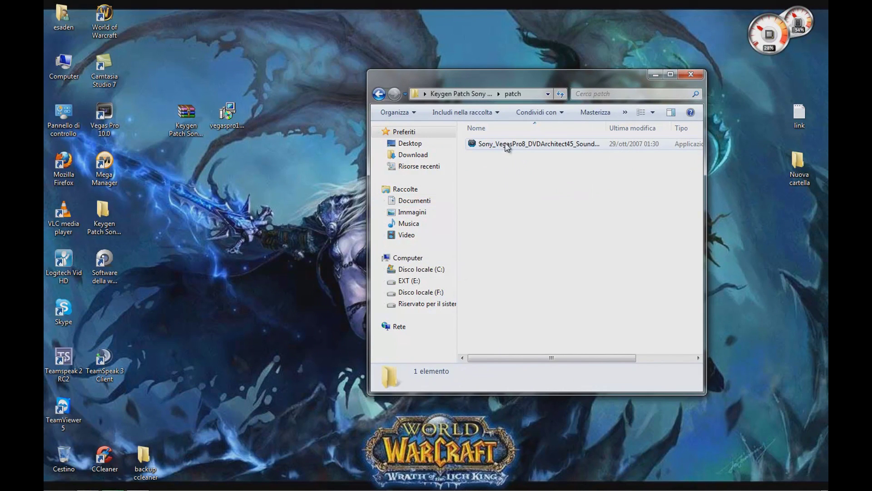
{"action": "right_click", "coordinate": [506, 145]}
{"action": "left_click", "coordinate": [532, 164]}
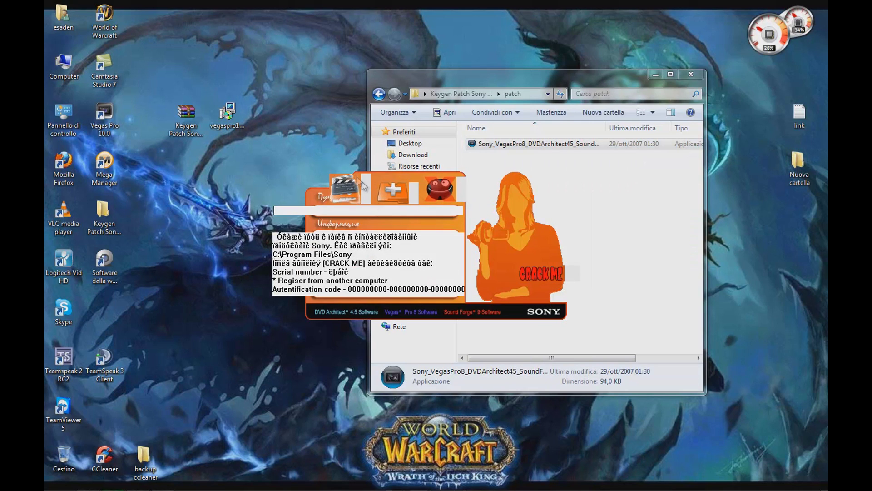
Set the patch program's target folder to C:\Program Files (x86)\Sony.
{"action": "left_click", "coordinate": [345, 189]}
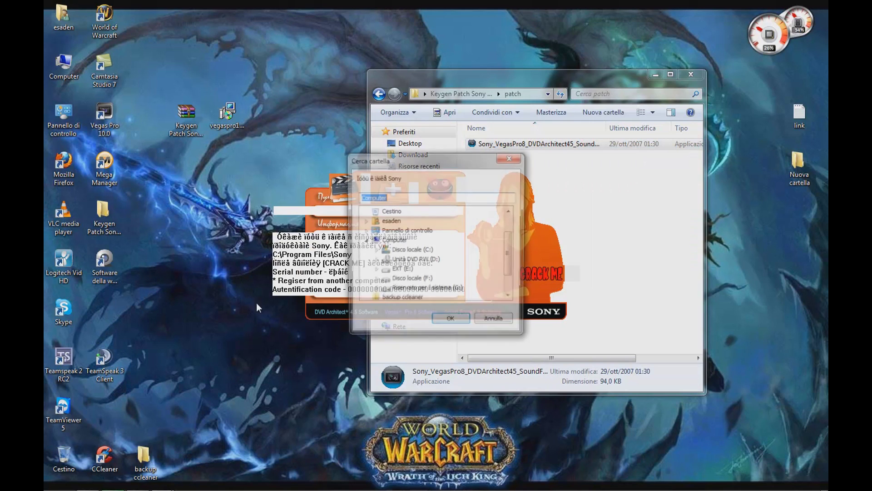
{"action": "left_click", "coordinate": [375, 251]}
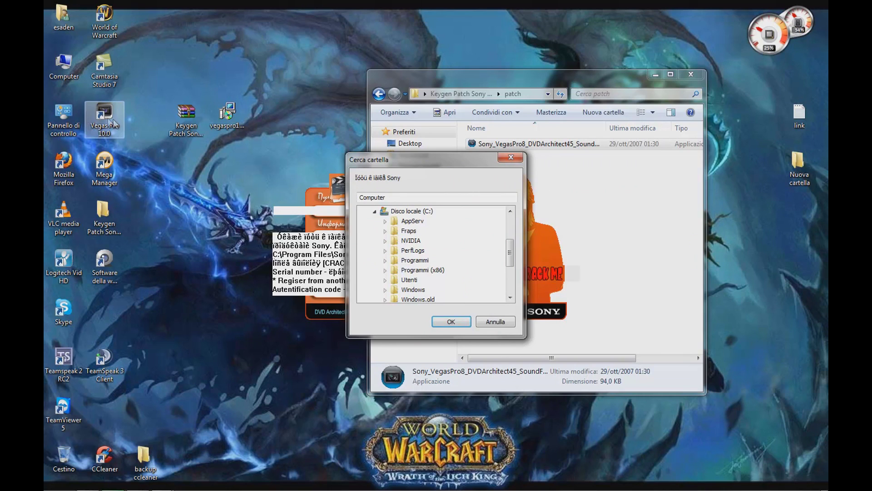
{"action": "left_click", "coordinate": [385, 271]}
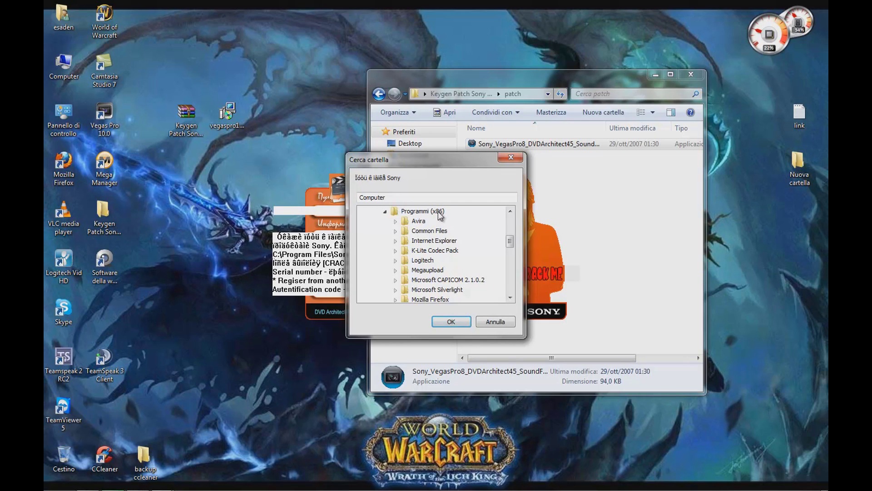
{"action": "scroll", "coordinate": [437, 234], "scroll_direction": "up", "scroll_amount": 1}
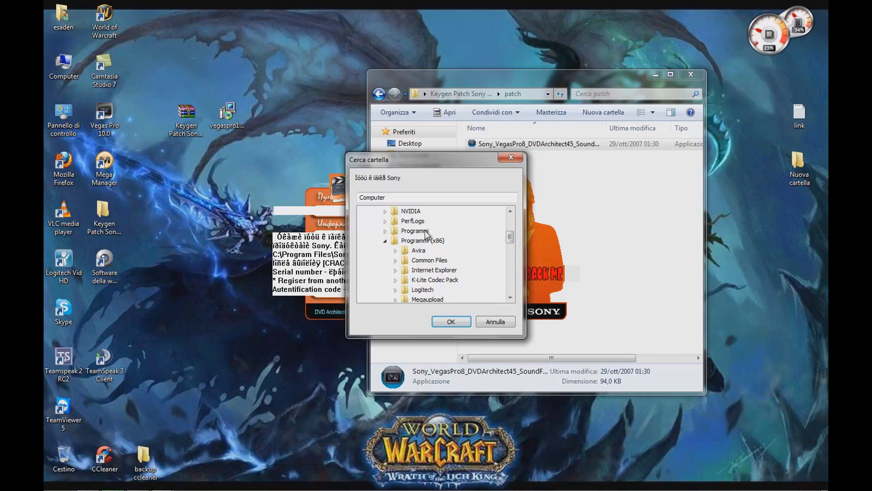
{"action": "scroll", "coordinate": [455, 236], "scroll_direction": "down", "scroll_amount": 1}
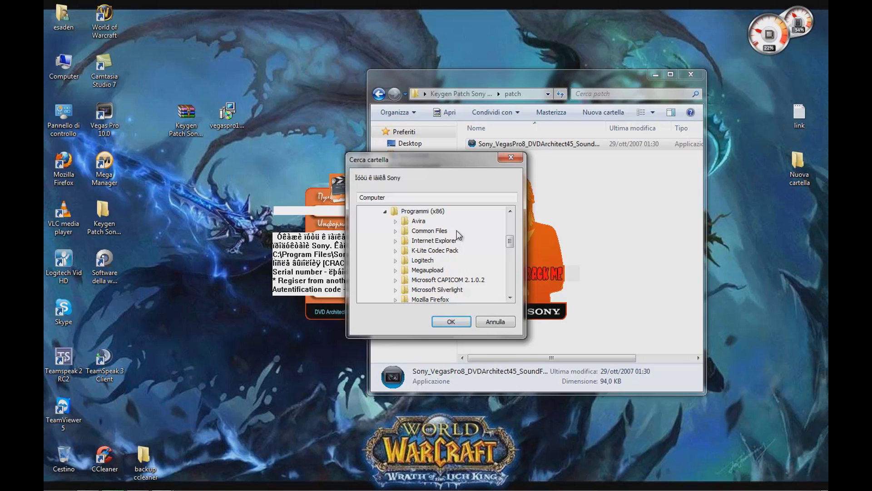
{"action": "scroll", "coordinate": [456, 230], "scroll_direction": "up", "scroll_amount": 1}
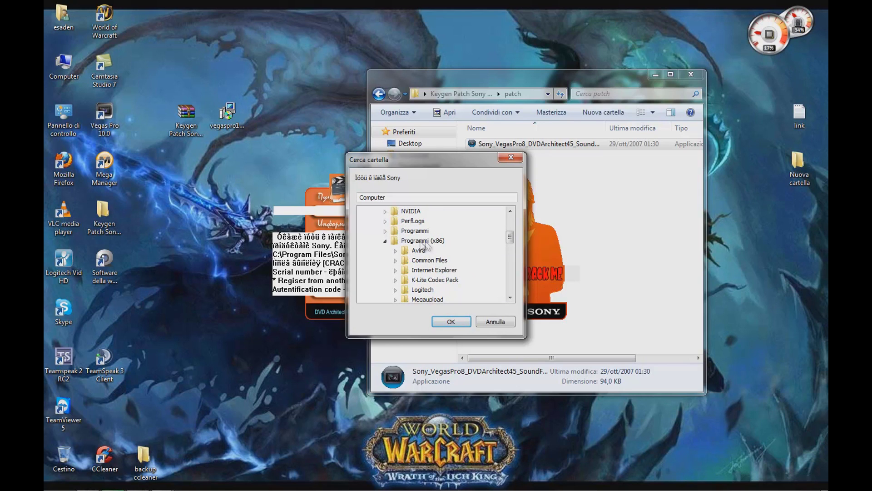
{"action": "scroll", "coordinate": [468, 250], "scroll_direction": "down", "scroll_amount": 1}
{"action": "scroll", "coordinate": [467, 250], "scroll_direction": "down", "scroll_amount": 3}
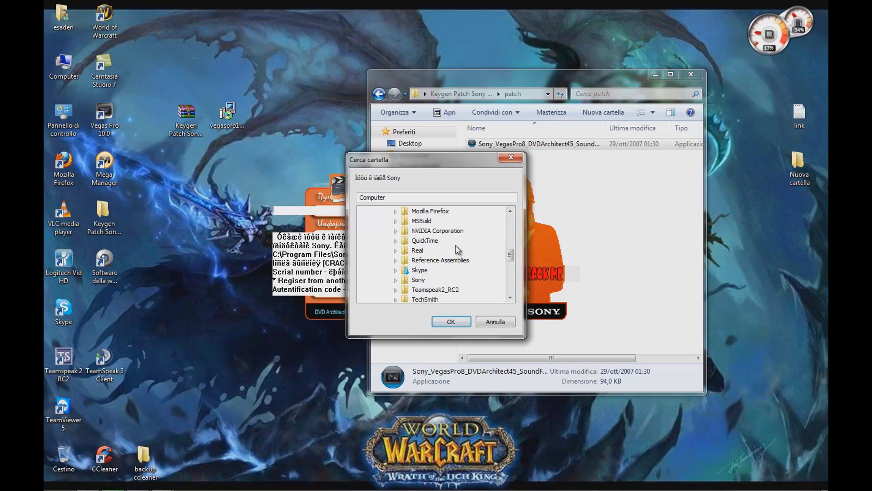
{"action": "left_click", "coordinate": [415, 283]}
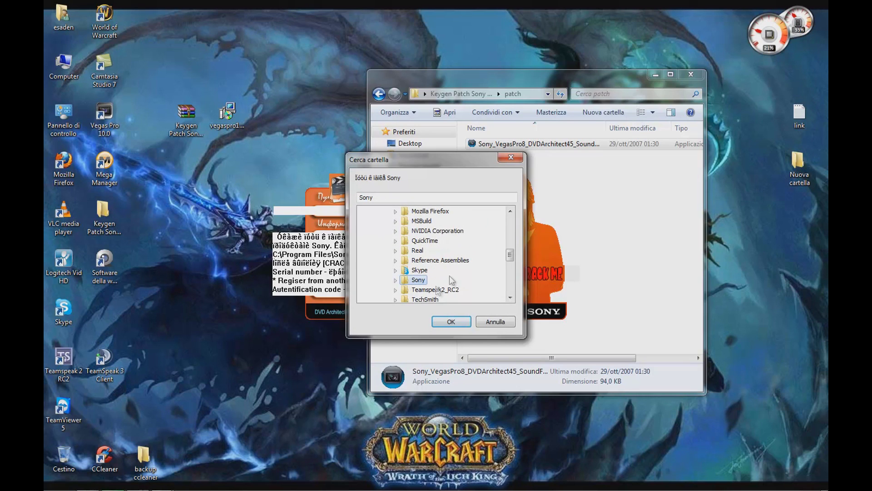
{"action": "left_click", "coordinate": [451, 322]}
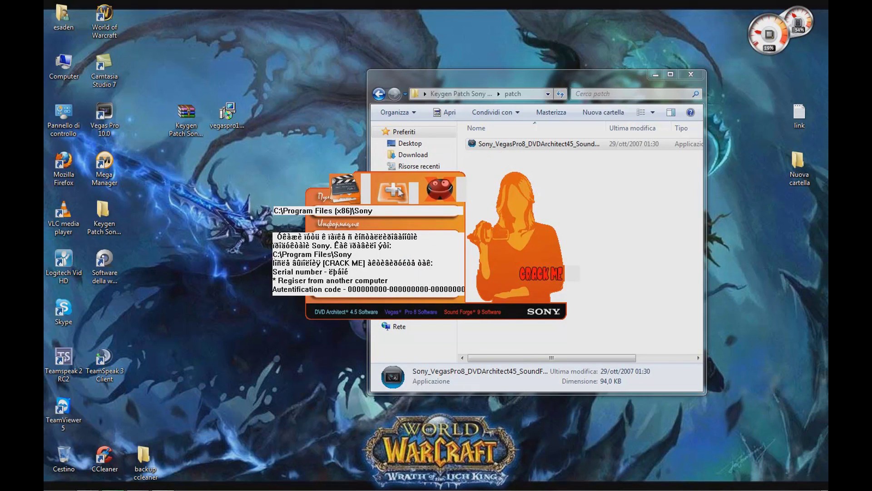
Add the chosen Sony folder, apply the patch to it, and exit the patch program.
{"action": "left_click", "coordinate": [394, 191]}
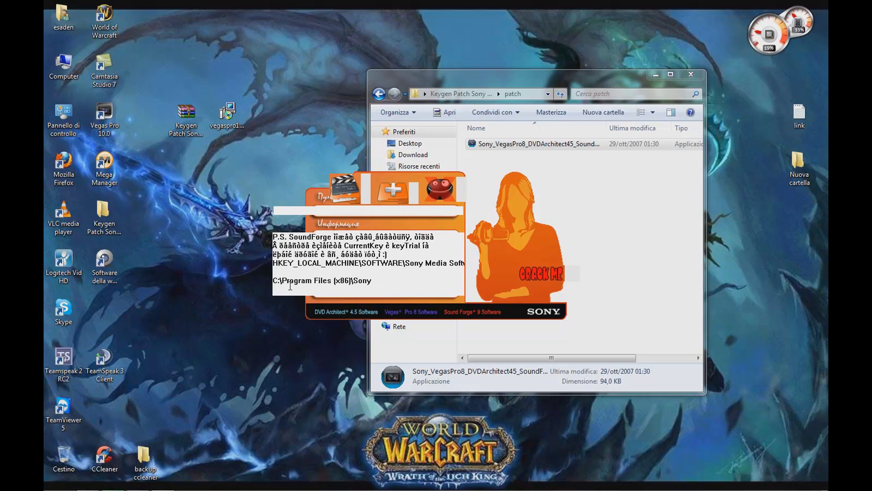
{"action": "left_click", "coordinate": [551, 274]}
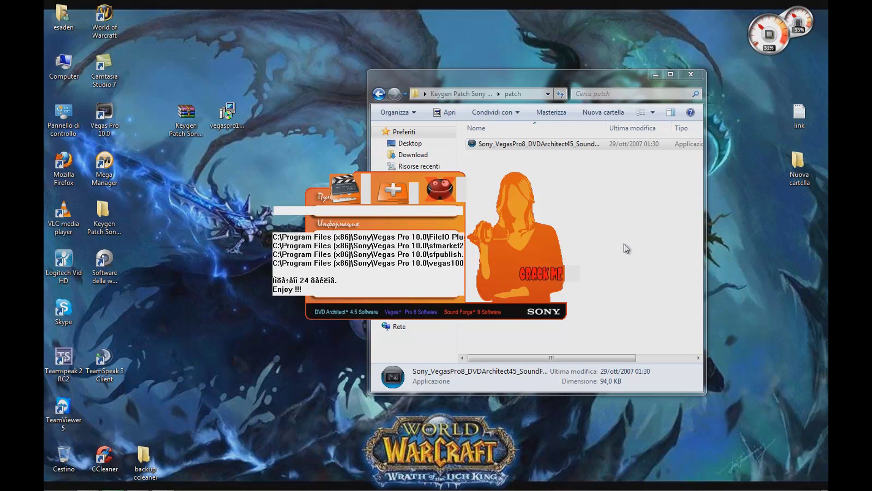
{"action": "left_click_drag", "start_coordinate": [307, 289], "coordinate": [284, 289]}
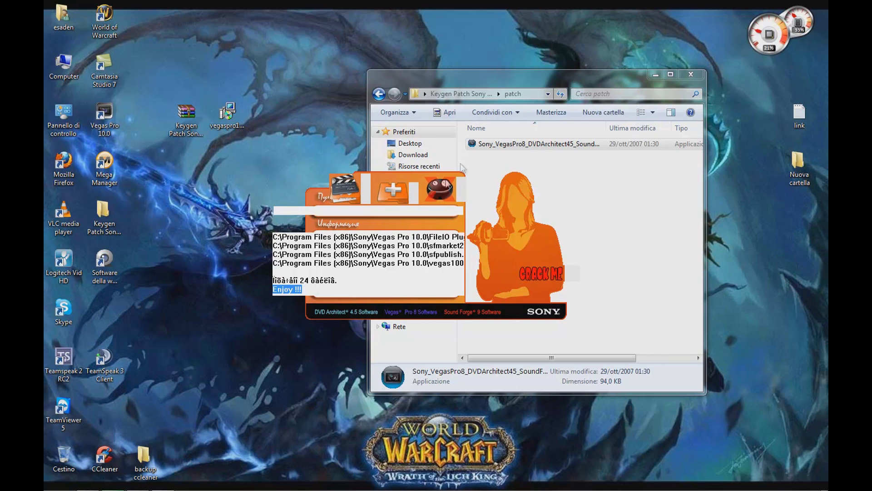
{"action": "left_click", "coordinate": [439, 189]}
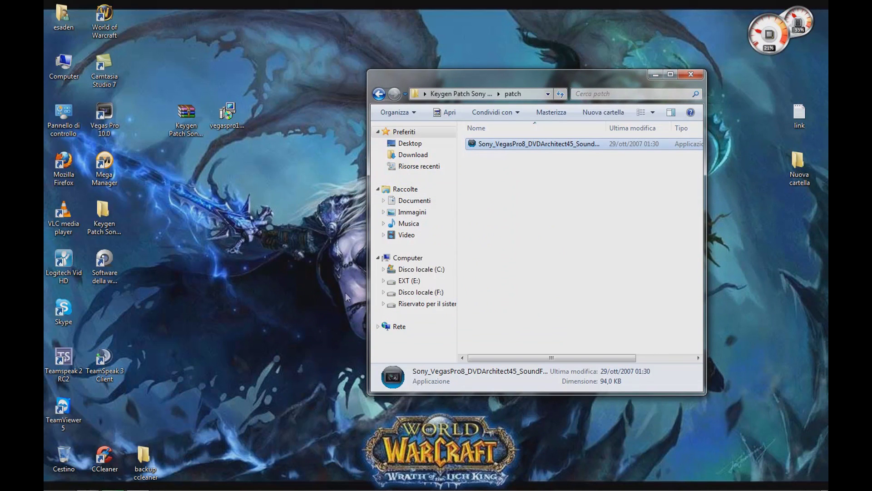
Run the Keygen program from the extracted archive's Keygen subfolder as administrator.
{"action": "left_click", "coordinate": [380, 95]}
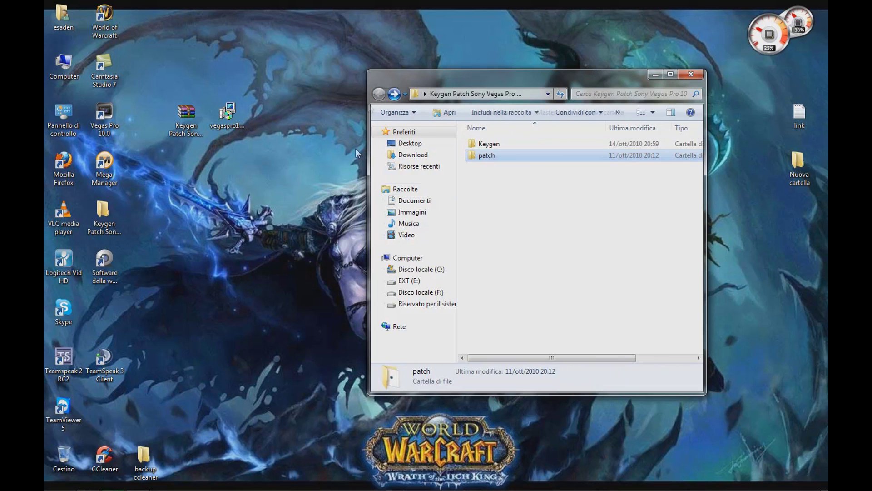
{"action": "double_click", "coordinate": [494, 146]}
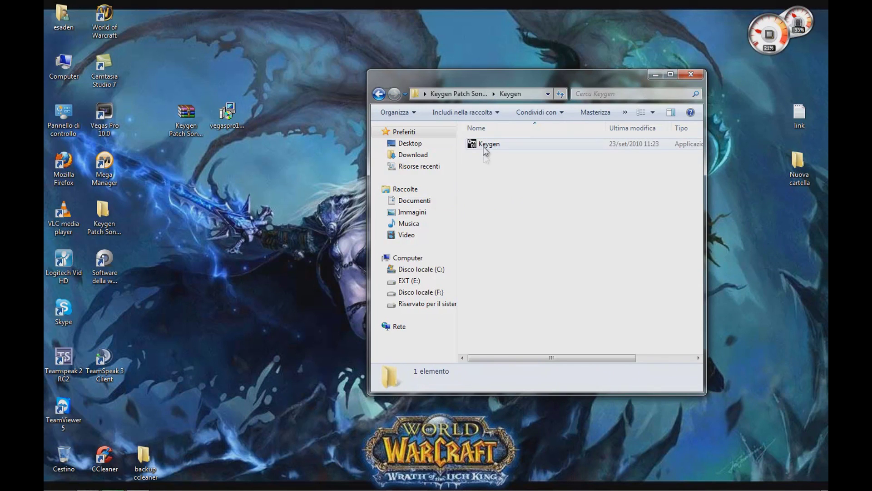
{"action": "right_click", "coordinate": [485, 146]}
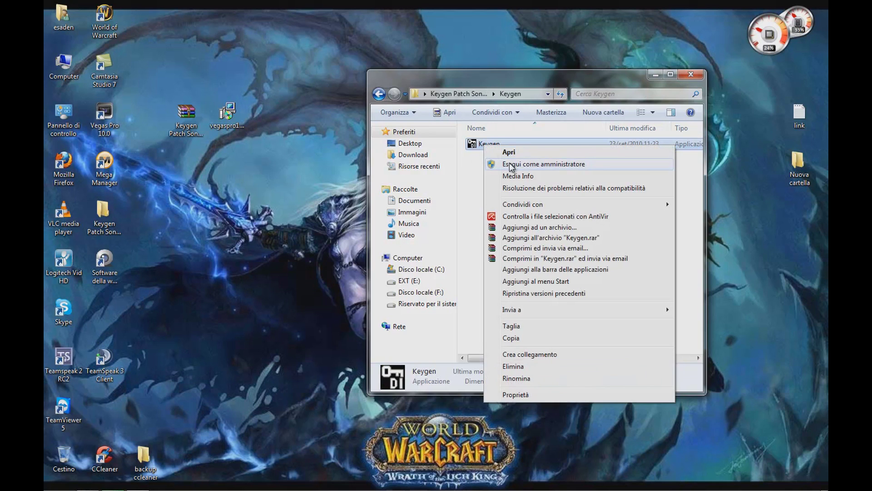
{"action": "left_click", "coordinate": [511, 170]}
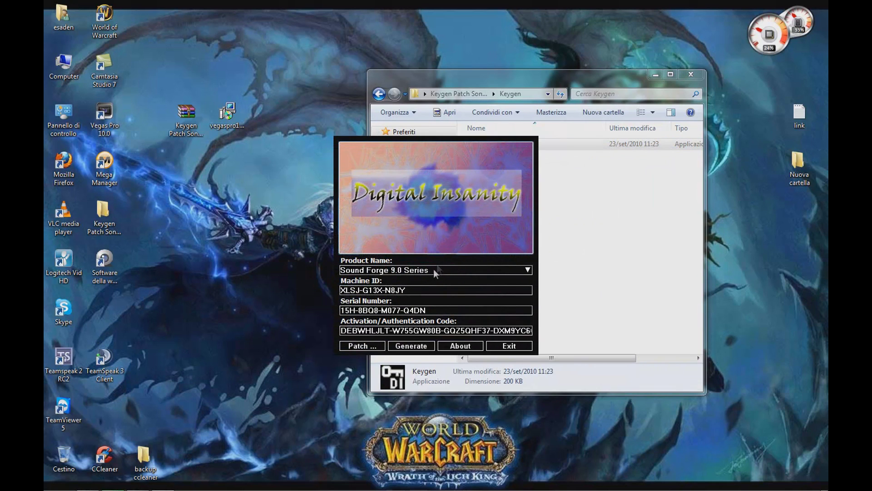
Set the keygen's product to Vegas Pro 9.0 (32 and 64 bit) Series.
{"action": "left_click", "coordinate": [452, 270]}
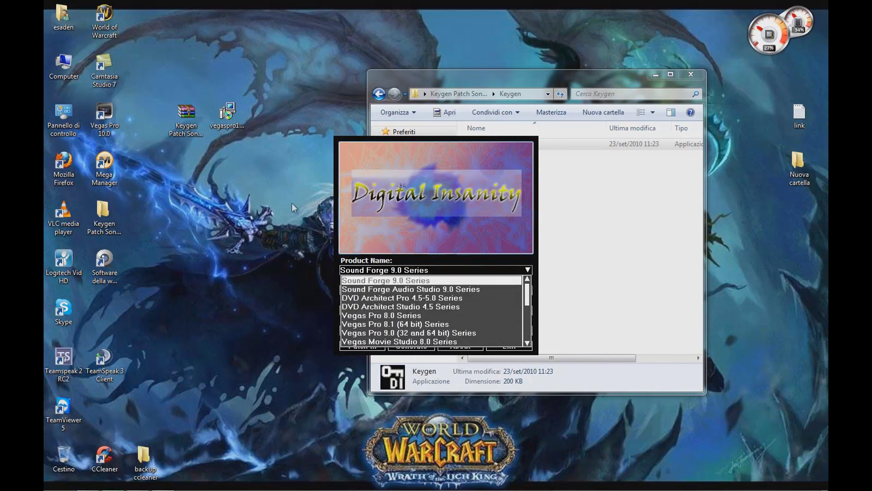
{"action": "scroll", "coordinate": [443, 309], "scroll_direction": "down", "scroll_amount": 1}
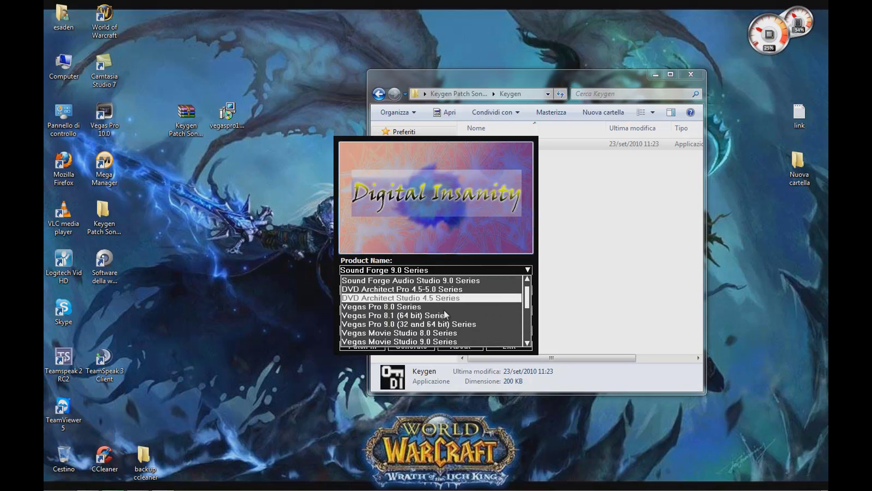
{"action": "left_click", "coordinate": [422, 324]}
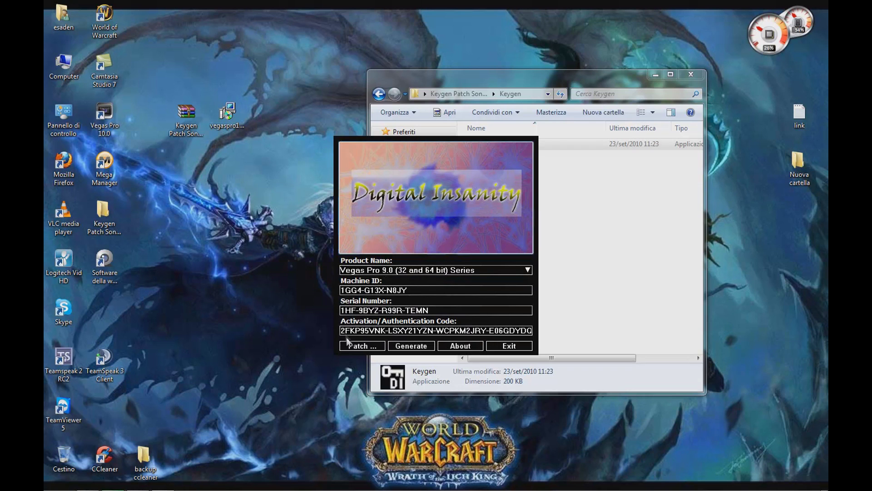
Start the keygen's patch with Programmi (x86)\Sony\Vegas Pro 10.0 as the Vegas Pro installation directory.
{"action": "left_click", "coordinate": [360, 346]}
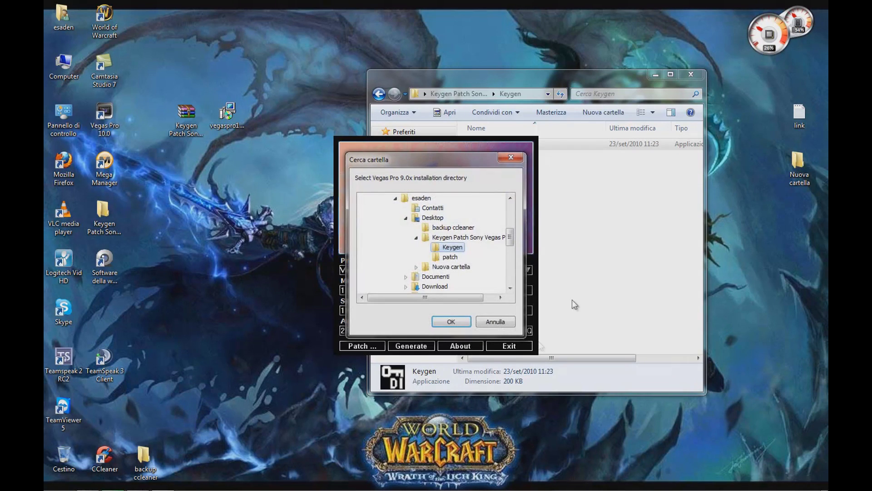
{"action": "scroll", "coordinate": [415, 227], "scroll_direction": "up", "scroll_amount": 2}
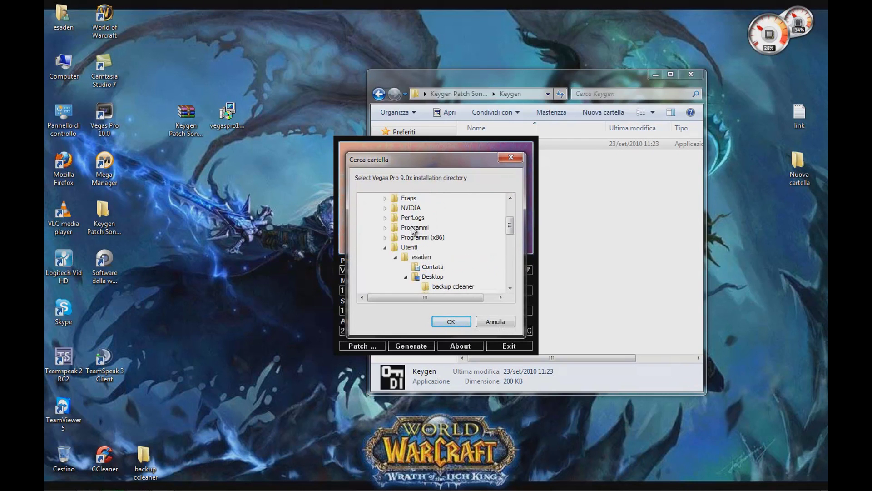
{"action": "left_click", "coordinate": [385, 237]}
{"action": "scroll", "coordinate": [404, 263], "scroll_direction": "down", "scroll_amount": 4}
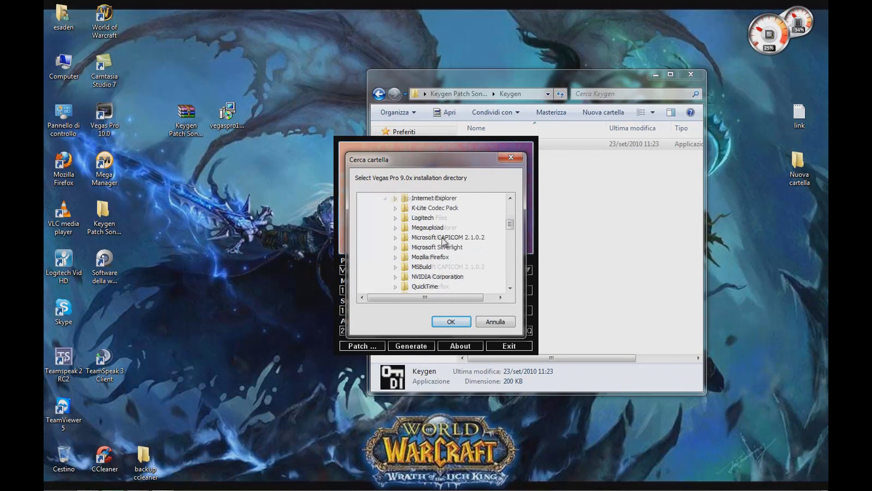
{"action": "left_click", "coordinate": [395, 267]}
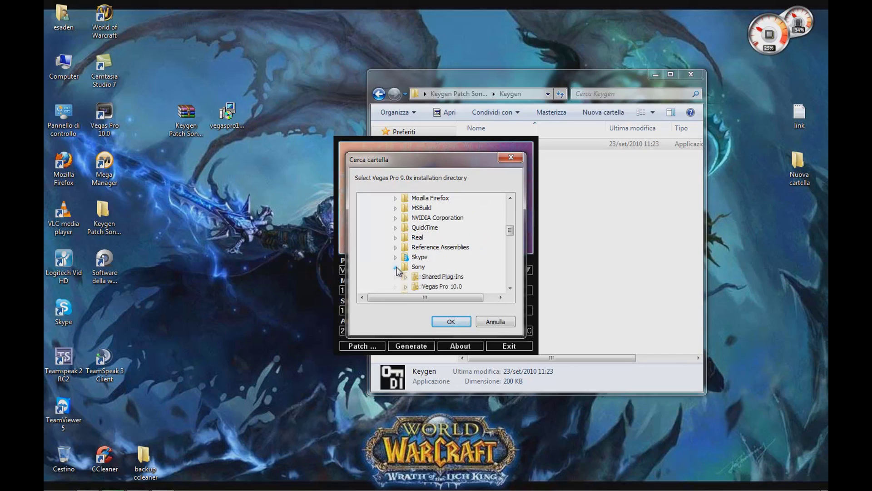
{"action": "scroll", "coordinate": [450, 245], "scroll_direction": "down", "scroll_amount": 1}
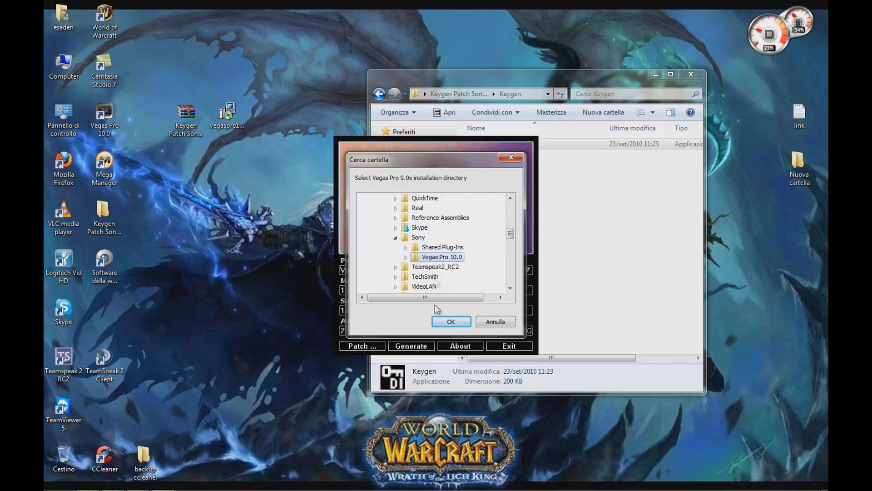
{"action": "left_click", "coordinate": [447, 322]}
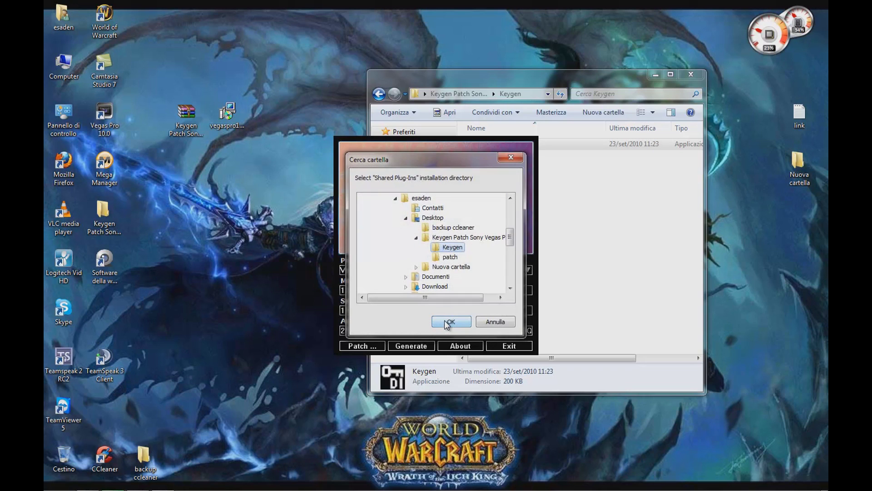
Try to patch with Programmi (x86)\Sony\Vegas Pro 10.0 as the Shared Plug-Ins installation directory too.
{"action": "scroll", "coordinate": [415, 256], "scroll_direction": "up", "scroll_amount": 1}
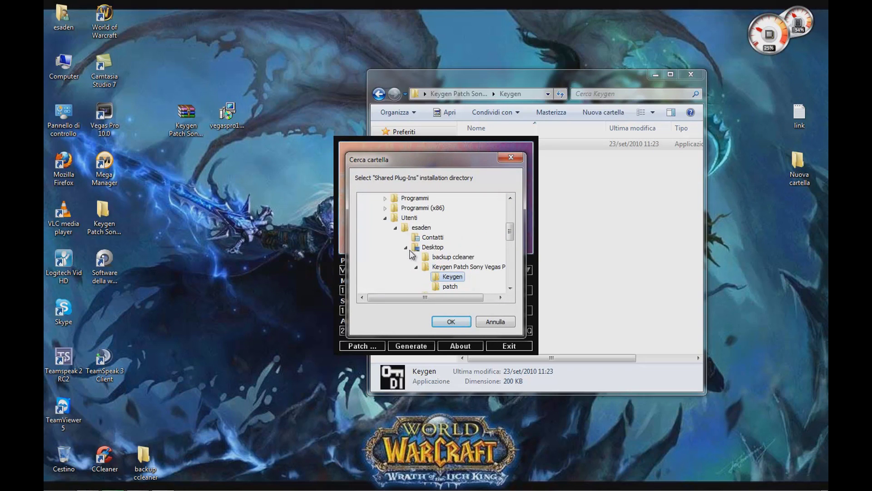
{"action": "scroll", "coordinate": [399, 257], "scroll_direction": "up", "scroll_amount": 1}
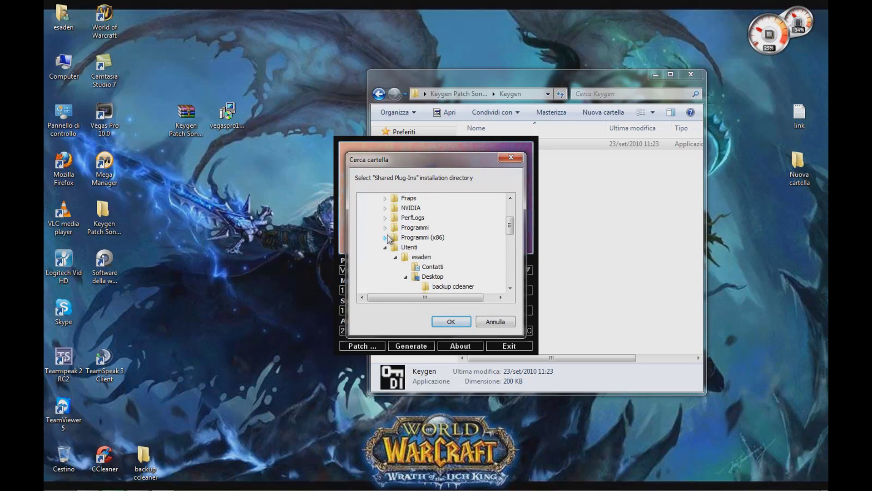
{"action": "left_click", "coordinate": [385, 245]}
{"action": "scroll", "coordinate": [396, 250], "scroll_direction": "down", "scroll_amount": 3}
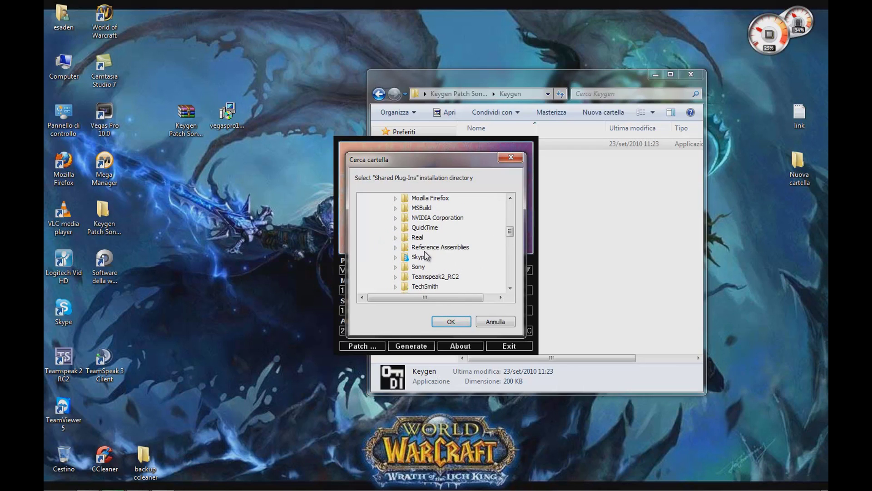
{"action": "left_click", "coordinate": [395, 267]}
{"action": "scroll", "coordinate": [397, 271], "scroll_direction": "down", "scroll_amount": 1}
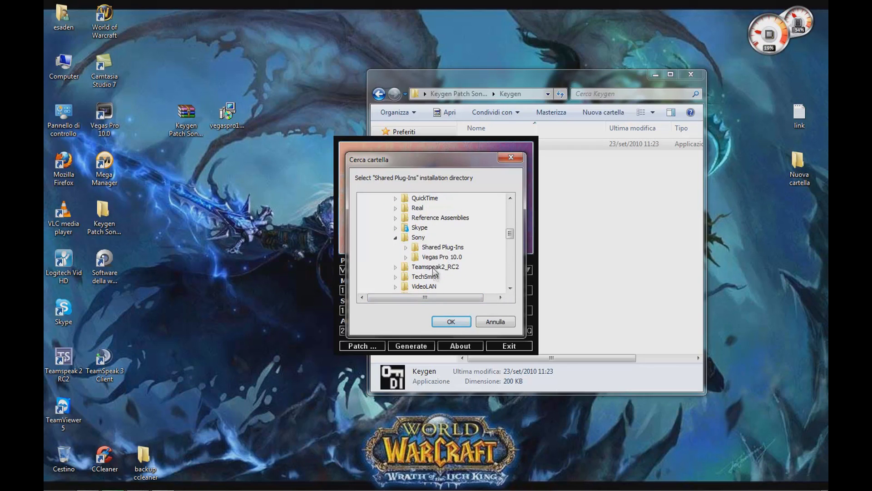
{"action": "left_click", "coordinate": [429, 257]}
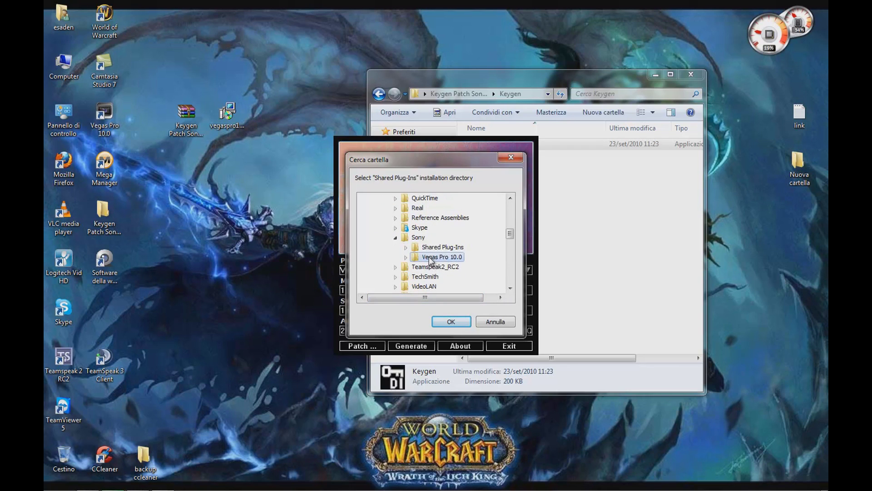
{"action": "left_click", "coordinate": [445, 322]}
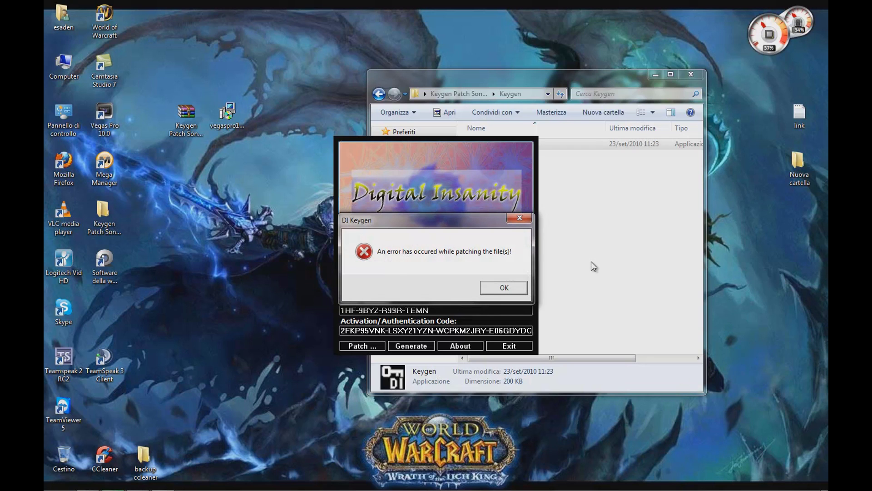
{"action": "left_click", "coordinate": [504, 287]}
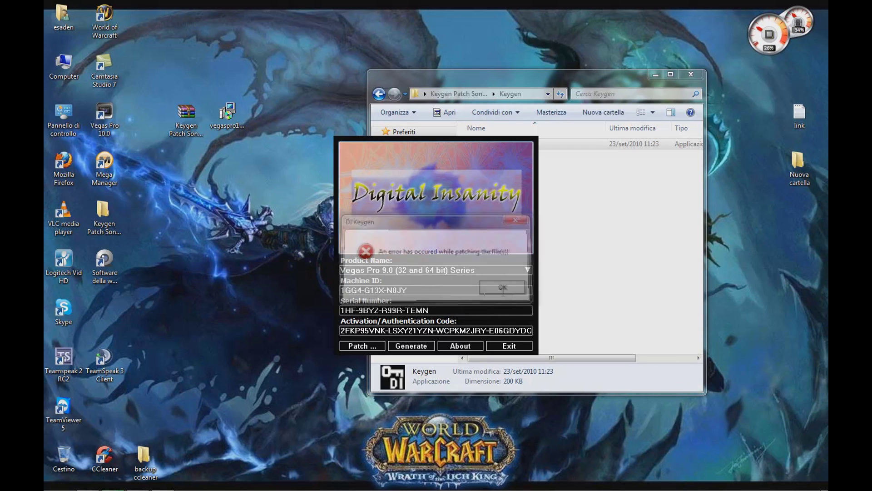
Restart the keygen's patch with Programmi (x86)\Sony as the Vegas Pro installation directory.
{"action": "left_click", "coordinate": [362, 345]}
{"action": "scroll", "coordinate": [422, 243], "scroll_direction": "up", "scroll_amount": 2}
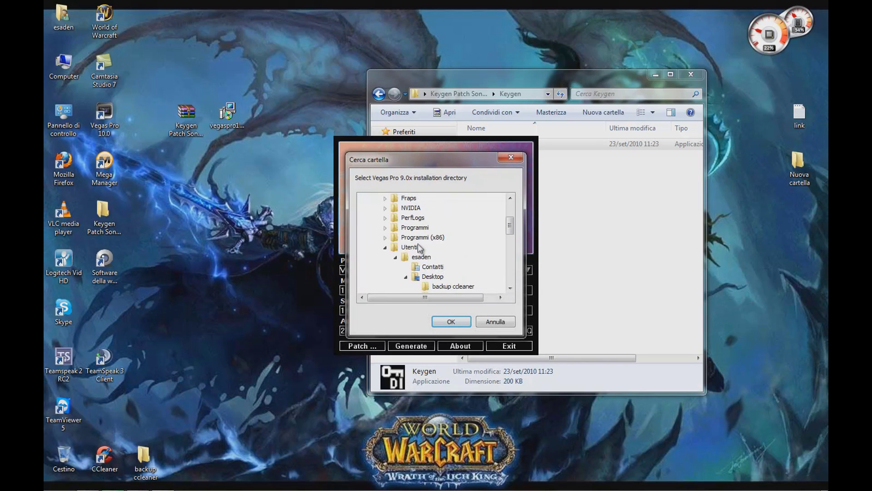
{"action": "left_click", "coordinate": [385, 237]}
{"action": "scroll", "coordinate": [427, 261], "scroll_direction": "down", "scroll_amount": 5}
{"action": "scroll", "coordinate": [427, 262], "scroll_direction": "down", "scroll_amount": 1}
{"action": "left_click", "coordinate": [419, 209]}
{"action": "left_click", "coordinate": [439, 321]}
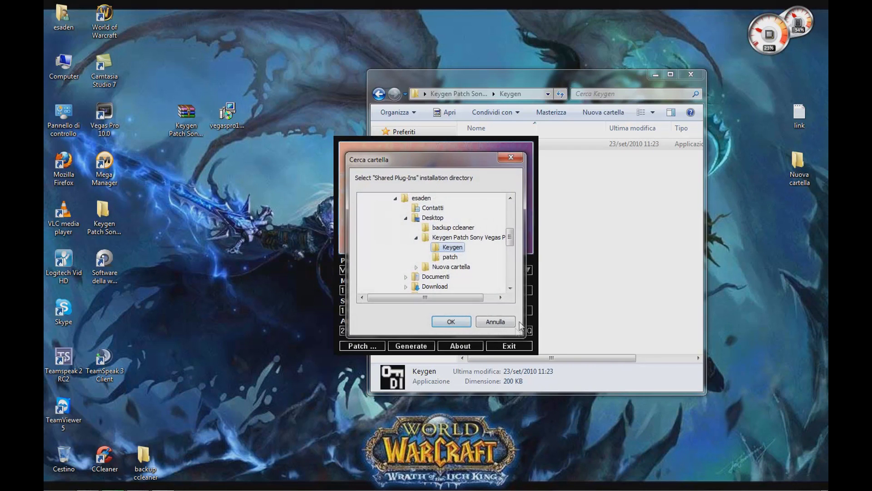
Choose Programmi (x86)\Sony as the Shared Plug-Ins installation directory and complete the patch.
{"action": "scroll", "coordinate": [405, 228], "scroll_direction": "up", "scroll_amount": 1}
{"action": "scroll", "coordinate": [402, 230], "scroll_direction": "up", "scroll_amount": 1}
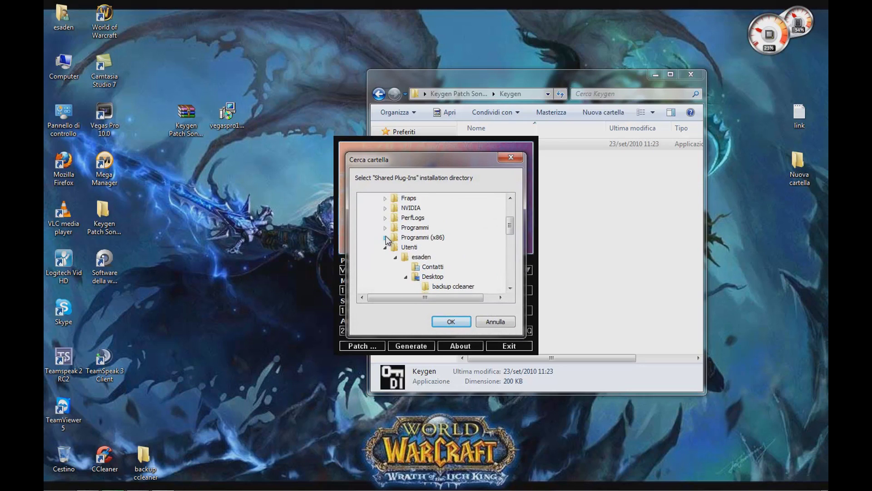
{"action": "left_click", "coordinate": [385, 237]}
{"action": "scroll", "coordinate": [409, 227], "scroll_direction": "down", "scroll_amount": 5}
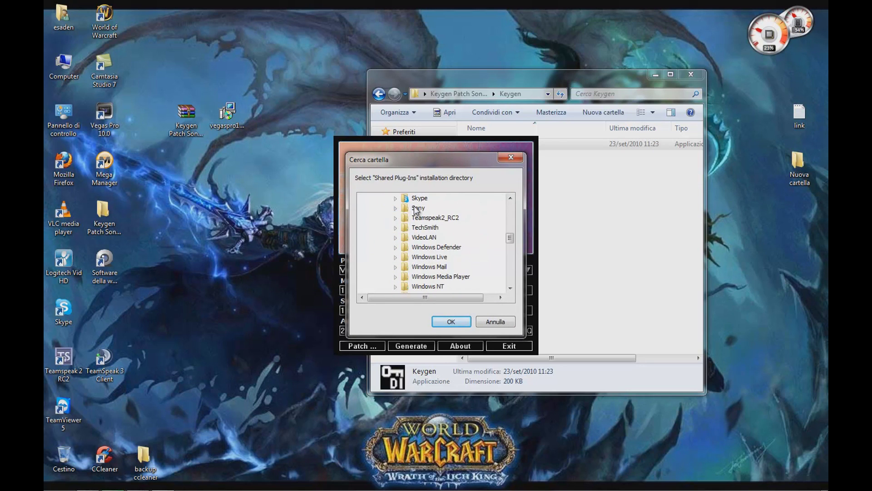
{"action": "left_click", "coordinate": [444, 323]}
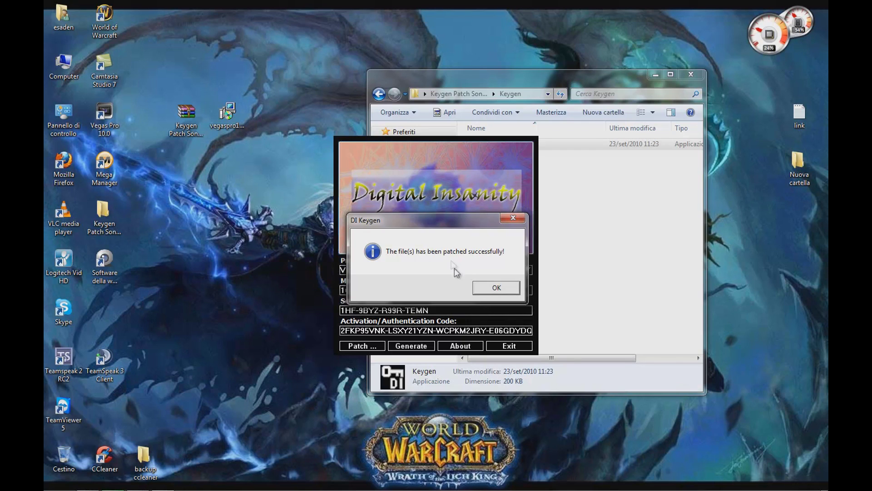
{"action": "left_click", "coordinate": [496, 288]}
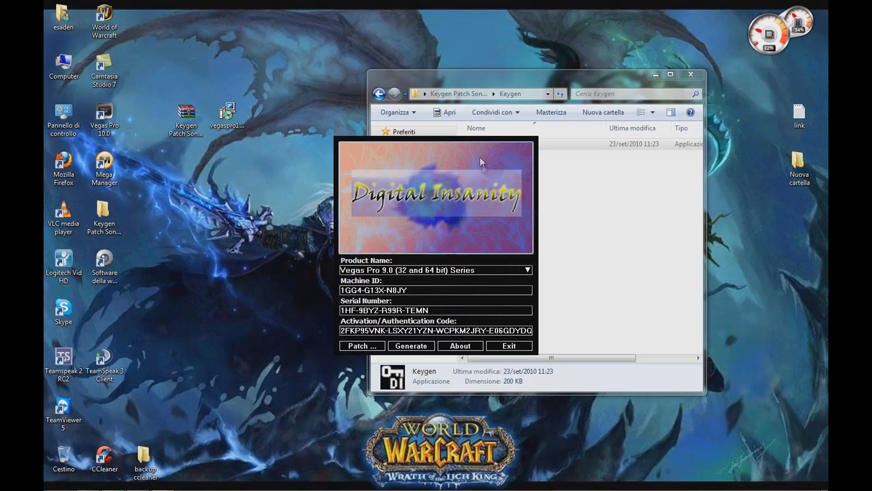
Close the Keygen folder window and launch Vegas Pro 10.0, placing its serial number window beside the keygen.
{"action": "left_click", "coordinate": [691, 74]}
{"action": "left_click_drag", "start_coordinate": [427, 145], "coordinate": [628, 146]}
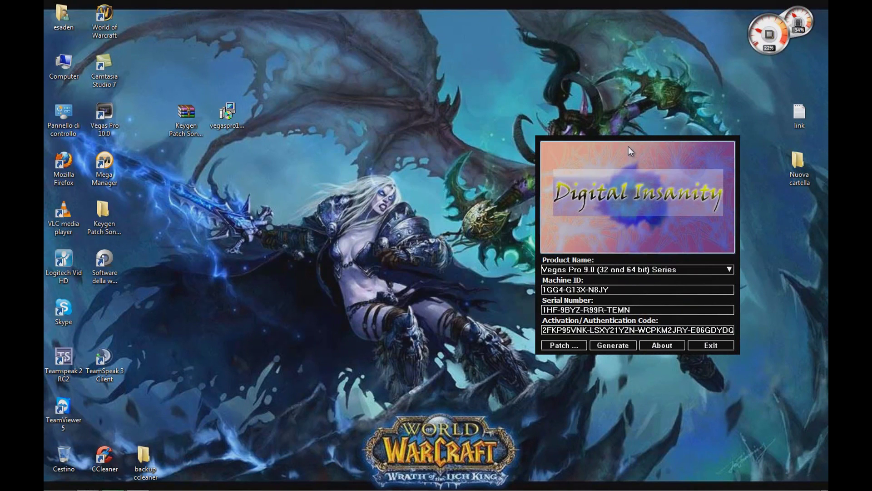
{"action": "double_click", "coordinate": [109, 114]}
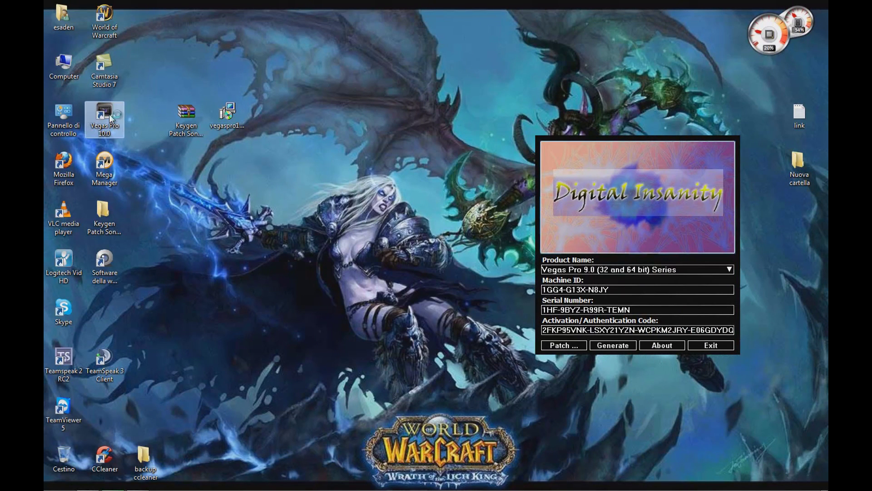
{"action": "left_click_drag", "start_coordinate": [434, 61], "coordinate": [276, 56]}
{"action": "left_click", "coordinate": [325, 360]}
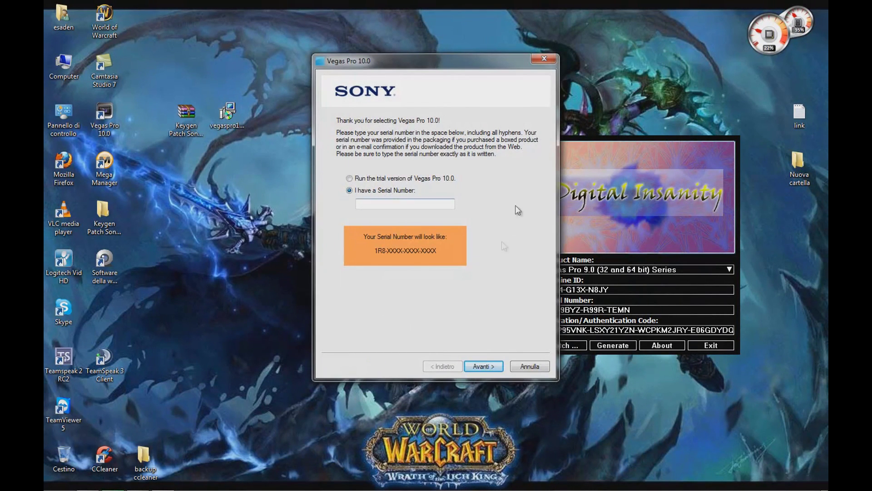
{"action": "left_click_drag", "start_coordinate": [439, 59], "coordinate": [355, 60]}
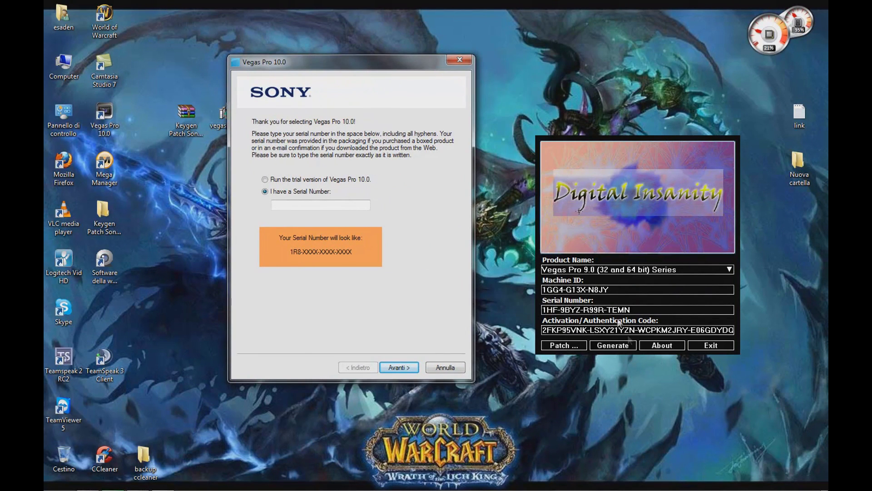
Copy the keygen's generated serial number into the Vegas Pro 10.0 serial number field.
{"action": "left_click", "coordinate": [640, 310]}
{"action": "left_click_drag", "start_coordinate": [640, 310], "coordinate": [548, 309]}
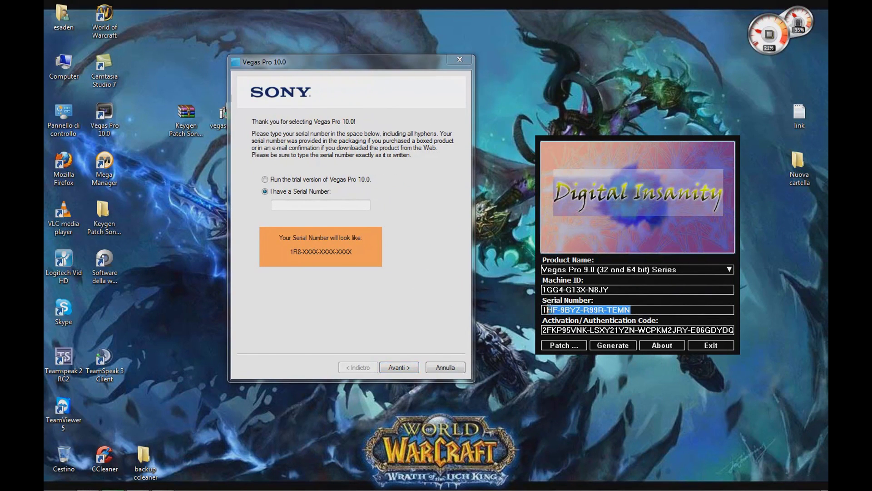
{"action": "right_click", "coordinate": [573, 309]}
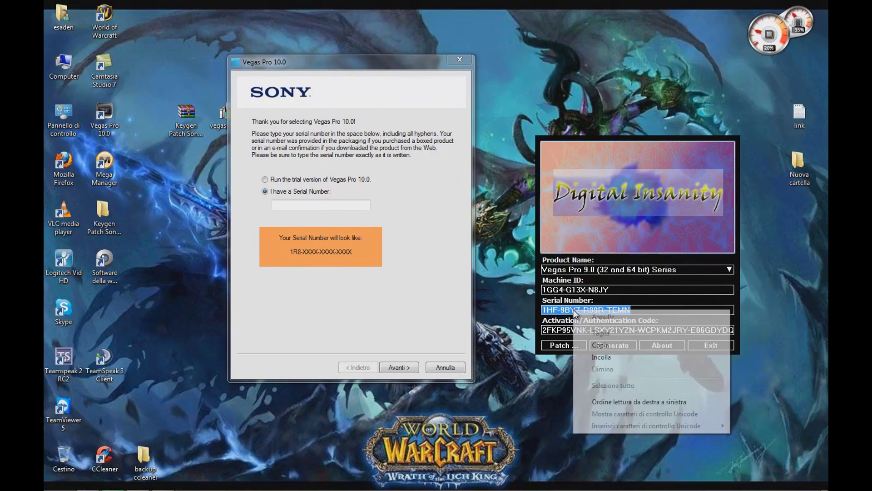
{"action": "left_click", "coordinate": [598, 346]}
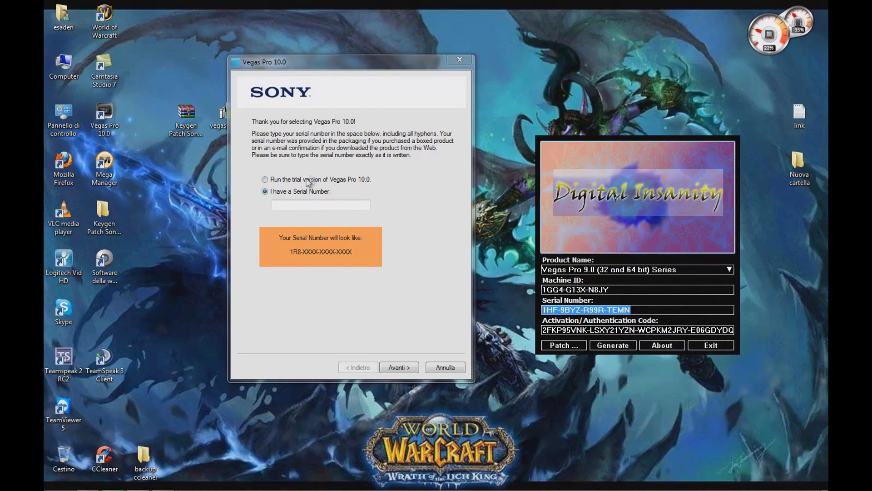
{"action": "right_click", "coordinate": [286, 206]}
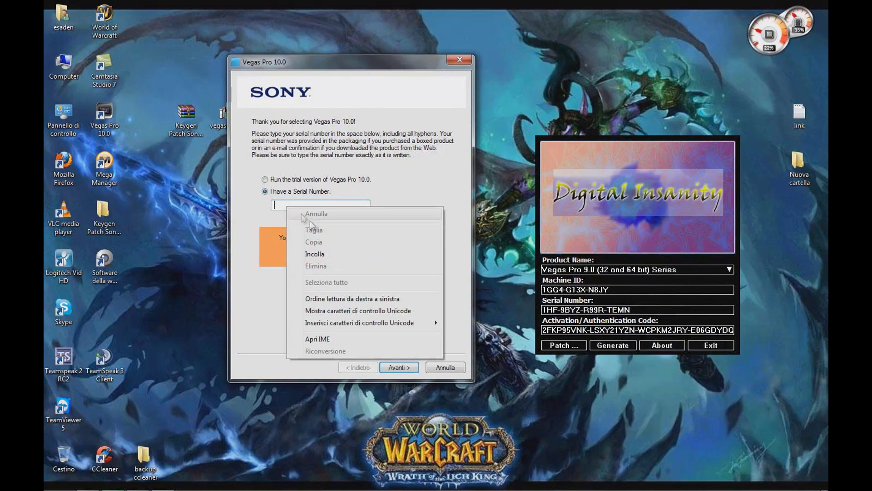
{"action": "left_click", "coordinate": [325, 254]}
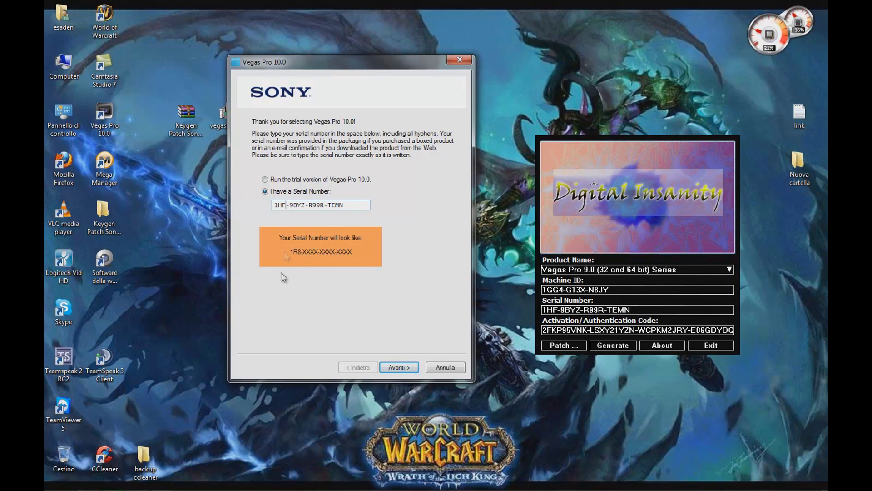
Correct the prefix of the serial number to match the sample format and submit it.
{"action": "key", "text": "BackSpace"}
{"action": "key", "text": "BackSpace"}
{"action": "type", "text": "R8"}
{"action": "left_click", "coordinate": [399, 367]}
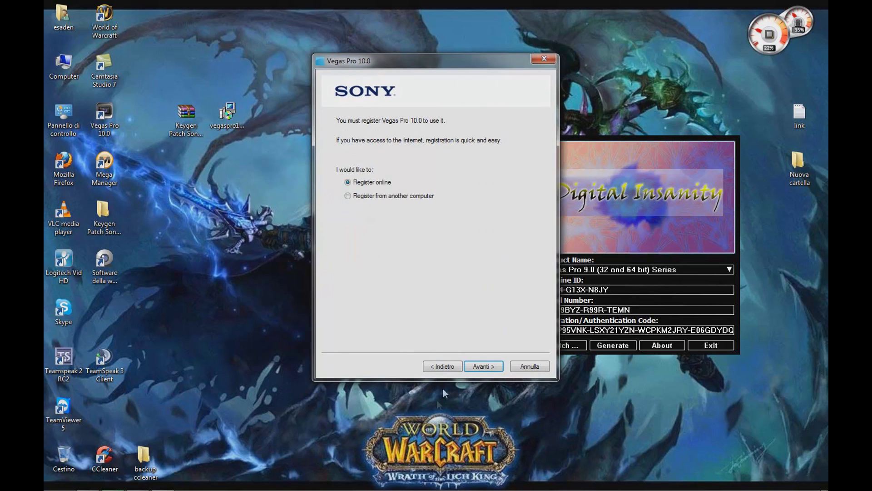
Choose to register Vegas Pro 10.0 from another computer and continue to the registration information form.
{"action": "left_click", "coordinate": [360, 198]}
{"action": "left_click", "coordinate": [476, 367]}
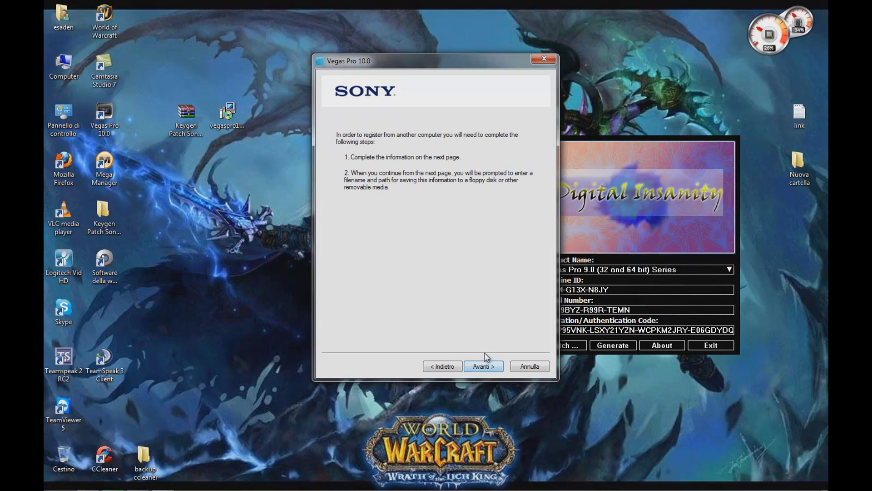
{"action": "left_click", "coordinate": [484, 366]}
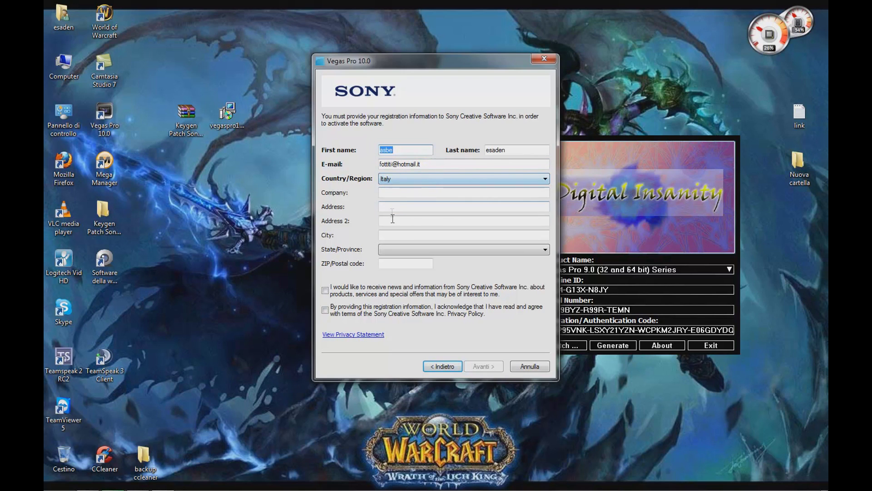
Accept the privacy policy terms, save the registration file as Register Vegas Pro in Documenti, and continue to the authentication code page.
{"action": "left_click", "coordinate": [325, 310]}
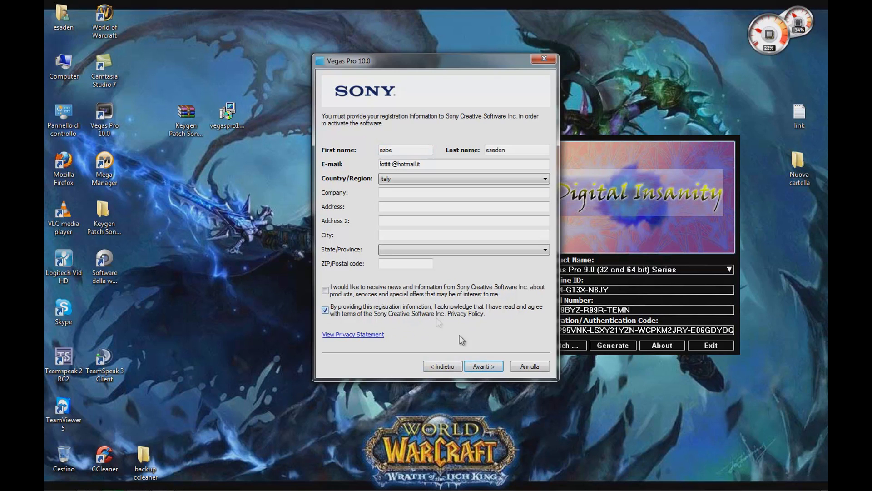
{"action": "left_click", "coordinate": [482, 366]}
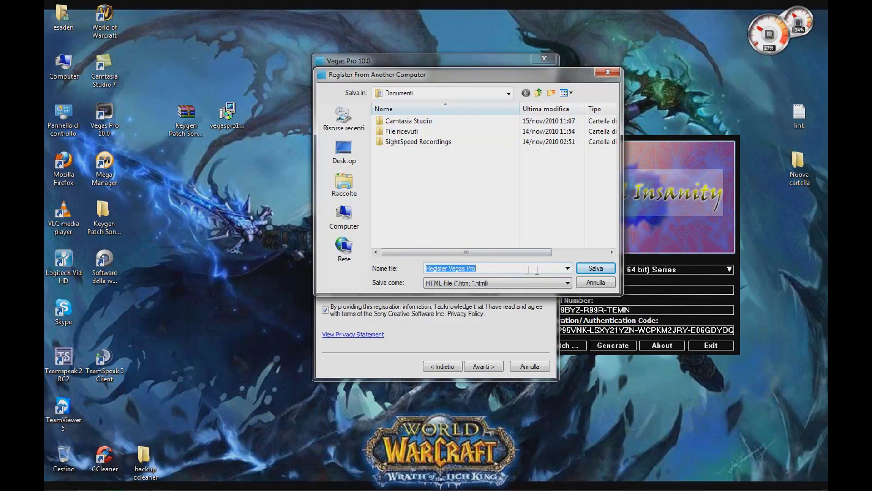
{"action": "left_click", "coordinate": [595, 268]}
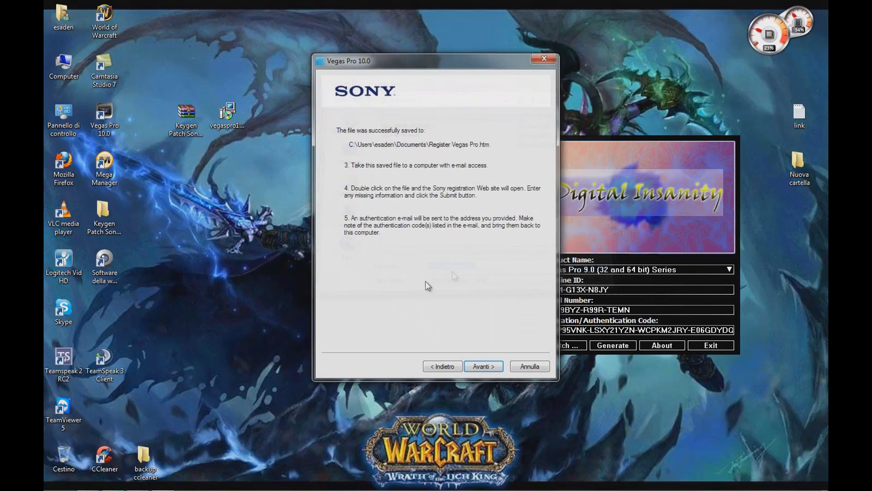
{"action": "left_click", "coordinate": [476, 367]}
Copy the keygen's full authentication code into the Vegas Pro 10.0 authentication code field and finish the registration.
{"action": "left_click_drag", "start_coordinate": [451, 64], "coordinate": [364, 65]}
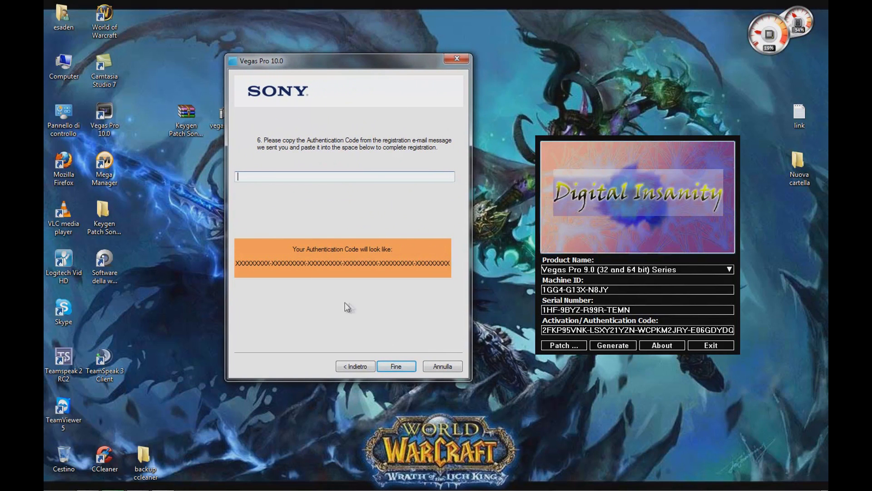
{"action": "left_click", "coordinate": [612, 330]}
{"action": "right_click", "coordinate": [611, 330]}
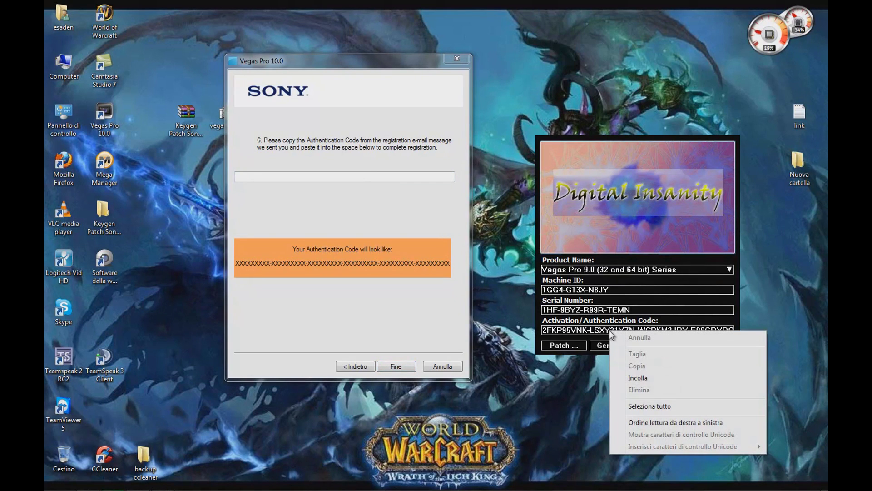
{"action": "left_click", "coordinate": [648, 405]}
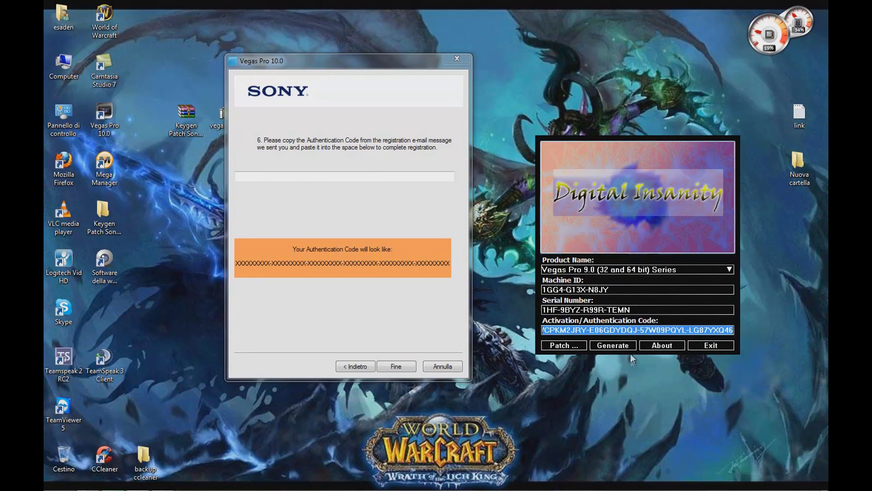
{"action": "right_click", "coordinate": [625, 330]}
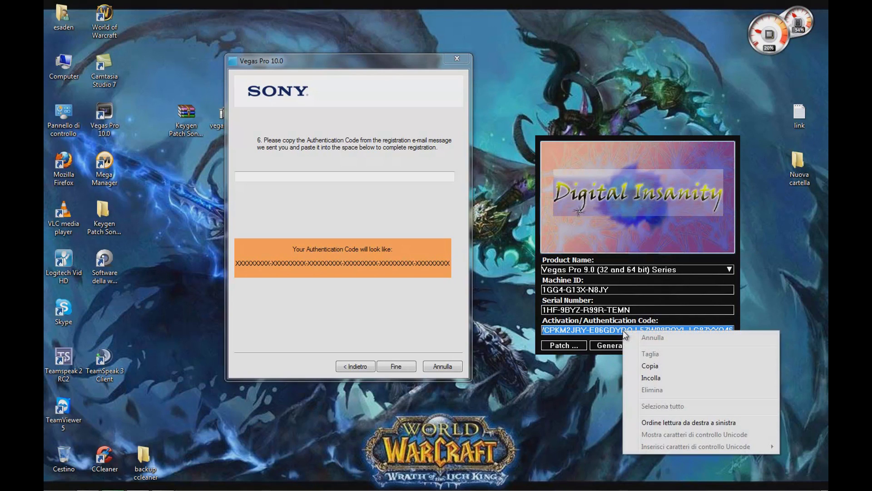
{"action": "left_click", "coordinate": [648, 366]}
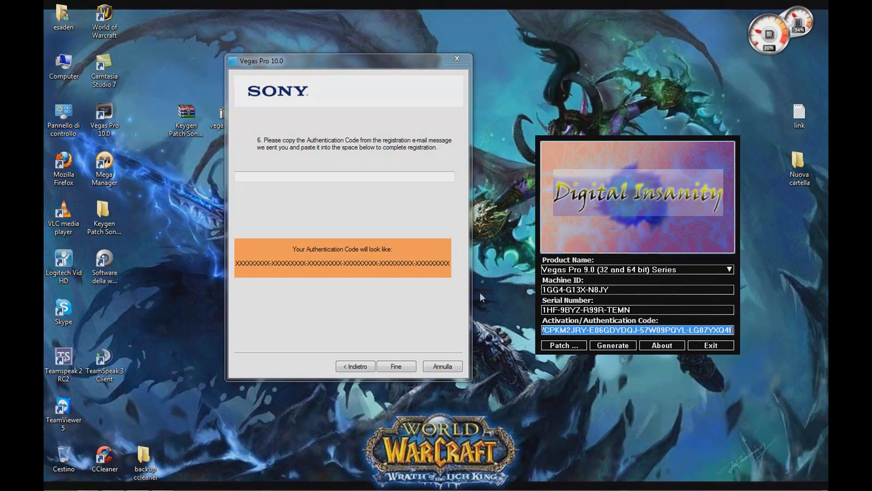
{"action": "left_click", "coordinate": [295, 176]}
{"action": "right_click", "coordinate": [295, 177]}
{"action": "left_click", "coordinate": [335, 224]}
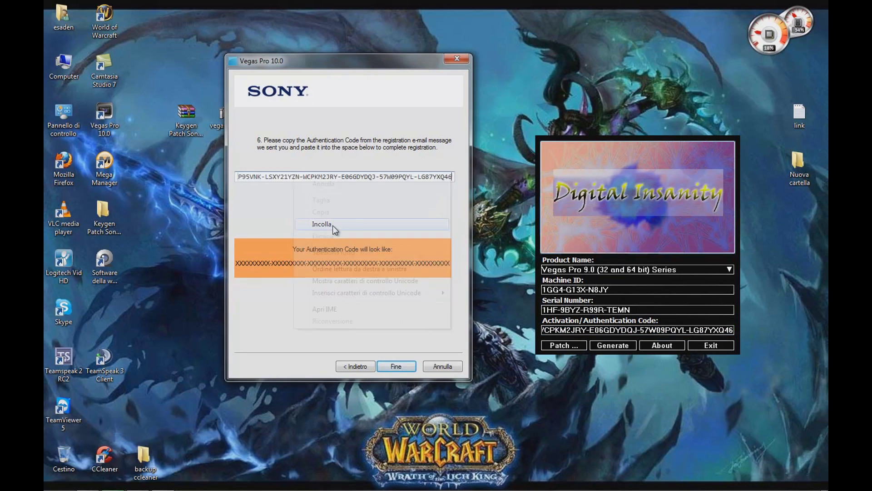
{"action": "left_click", "coordinate": [397, 365]}
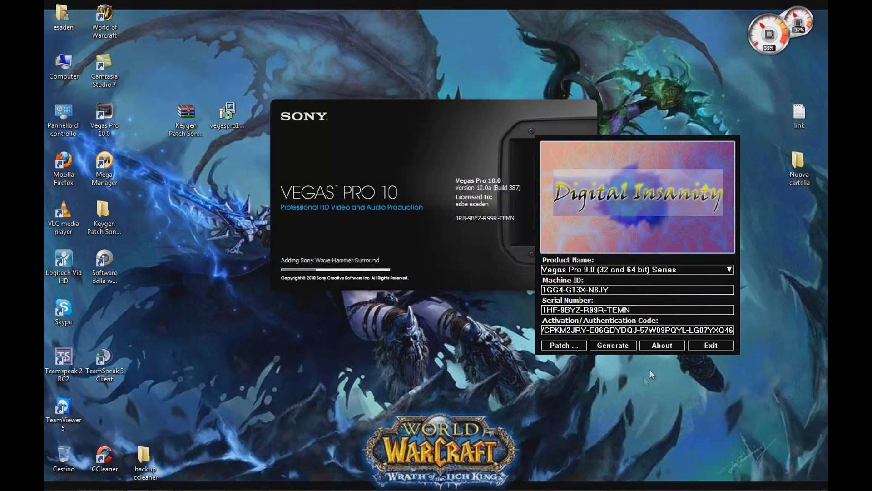
Close the keygen and decline associating .veg files with Vegas Pro 10.0.
{"action": "left_click", "coordinate": [711, 347]}
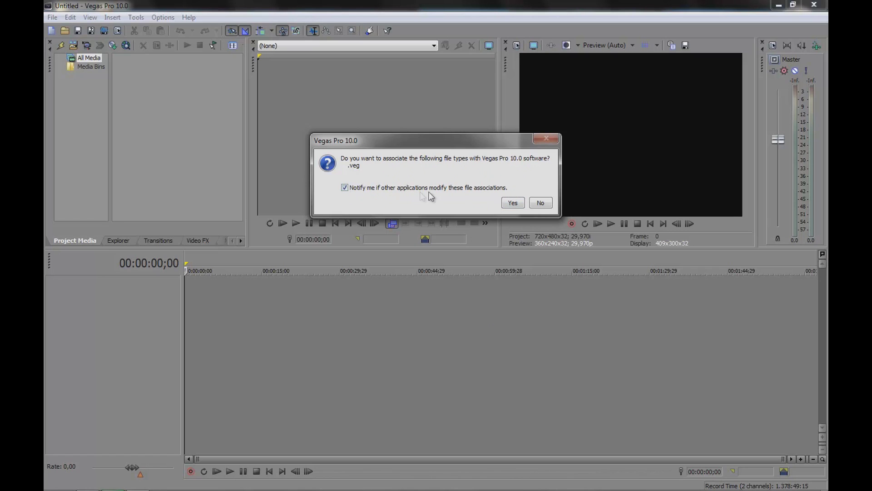
{"action": "left_click", "coordinate": [540, 204]}
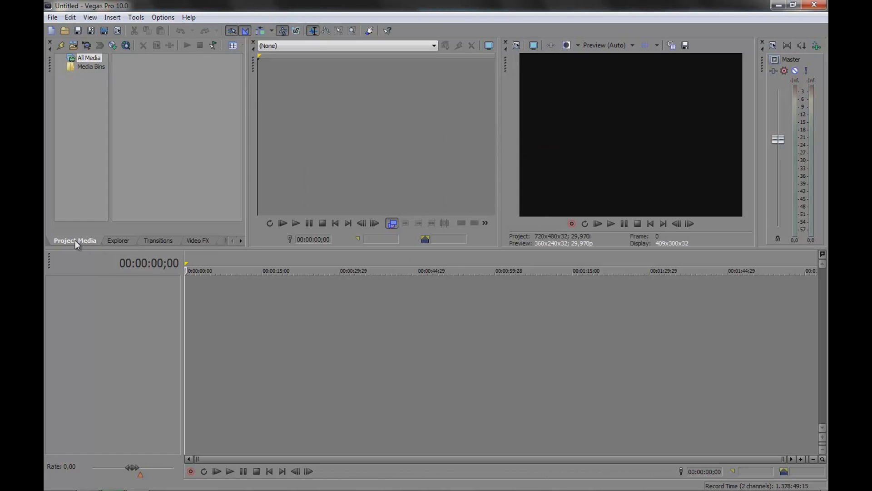
View the Explorer and Transitions contents and close the empty Trimmer window beside them.
{"action": "left_click", "coordinate": [125, 241]}
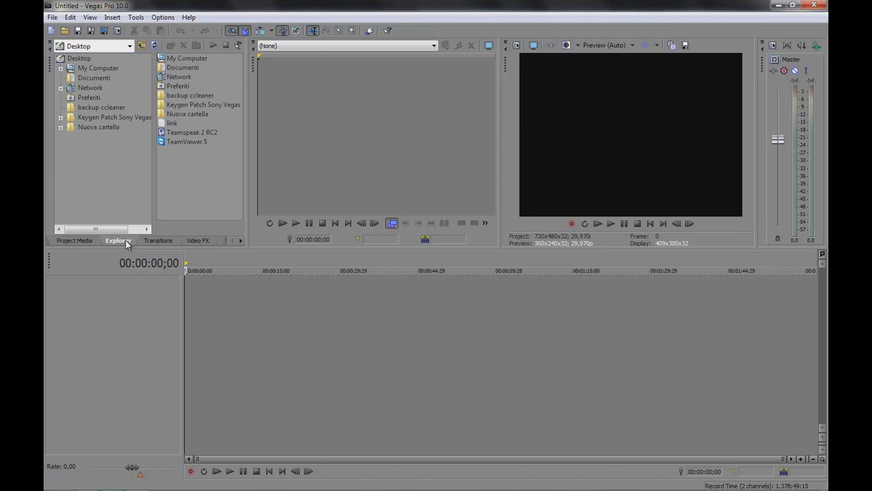
{"action": "left_click", "coordinate": [169, 241]}
{"action": "scroll", "coordinate": [79, 102], "scroll_direction": "up", "scroll_amount": 2}
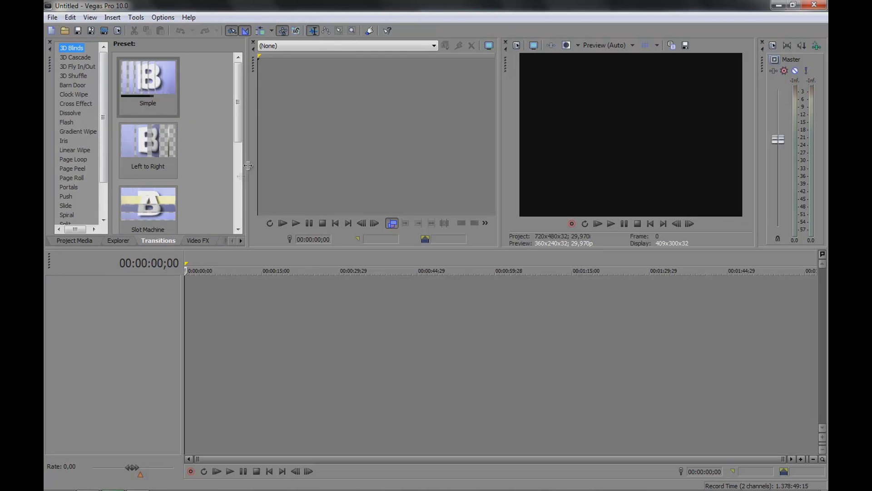
{"action": "left_click", "coordinate": [253, 42]}
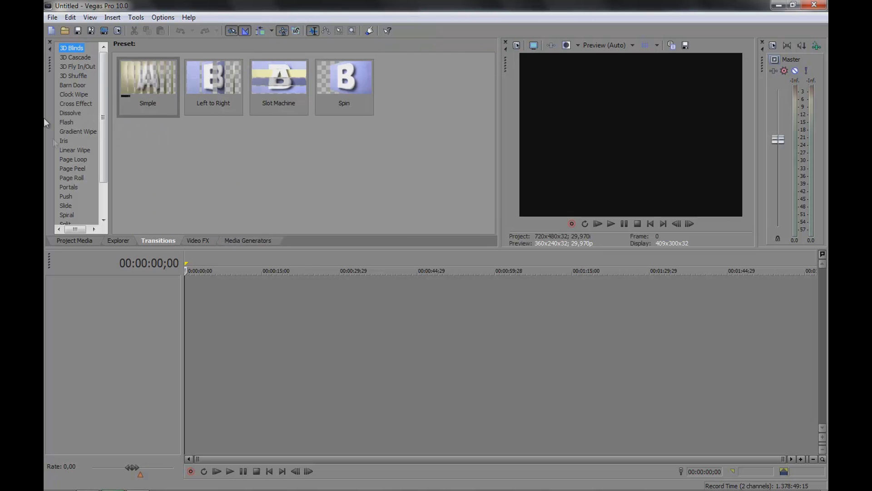
Examine the transition presets from 3D Fly In/Out through Gradient Wipe, and those of Page Roll.
{"action": "left_click", "coordinate": [70, 66]}
{"action": "key", "text": "Down"}
{"action": "key", "text": "Down"}
{"action": "key", "text": "Down"}
{"action": "key", "text": "Down"}
{"action": "key", "text": "Down"}
{"action": "key", "text": "Down"}
{"action": "key", "text": "Down"}
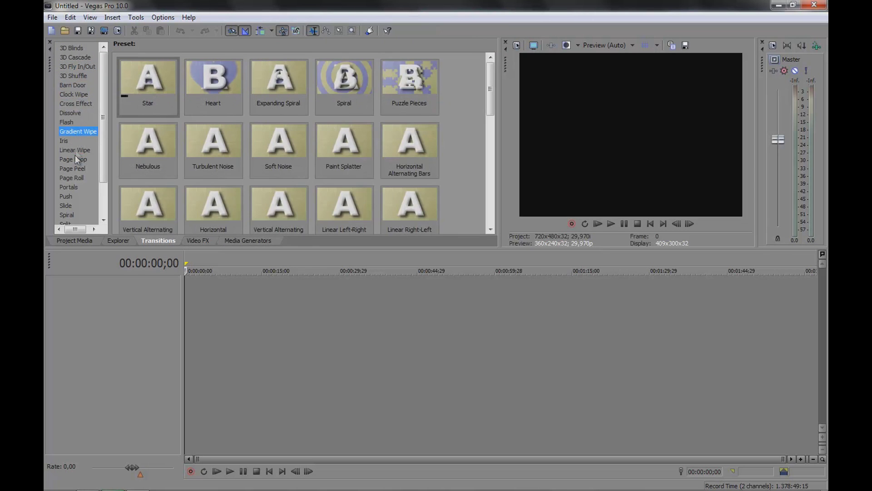
{"action": "left_click", "coordinate": [75, 178]}
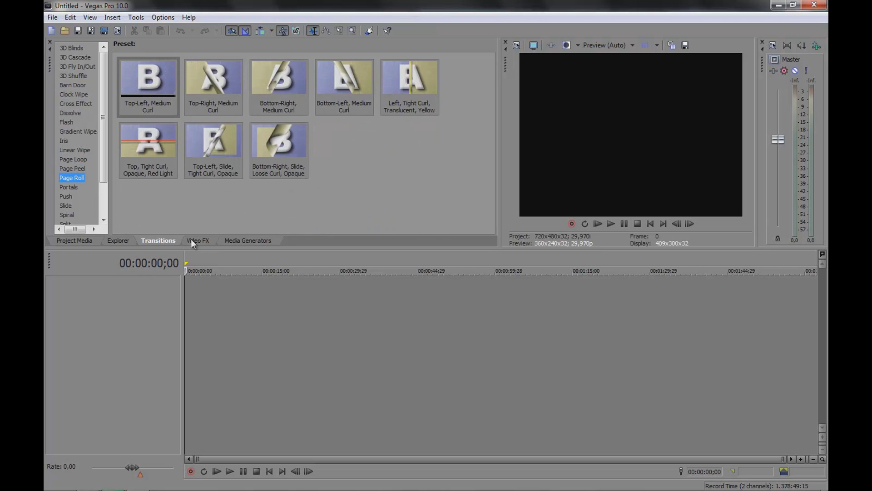
Examine the Video FX presets, including Border, Cookie Cutter and Defocus, and look through the effects list.
{"action": "left_click", "coordinate": [191, 240]}
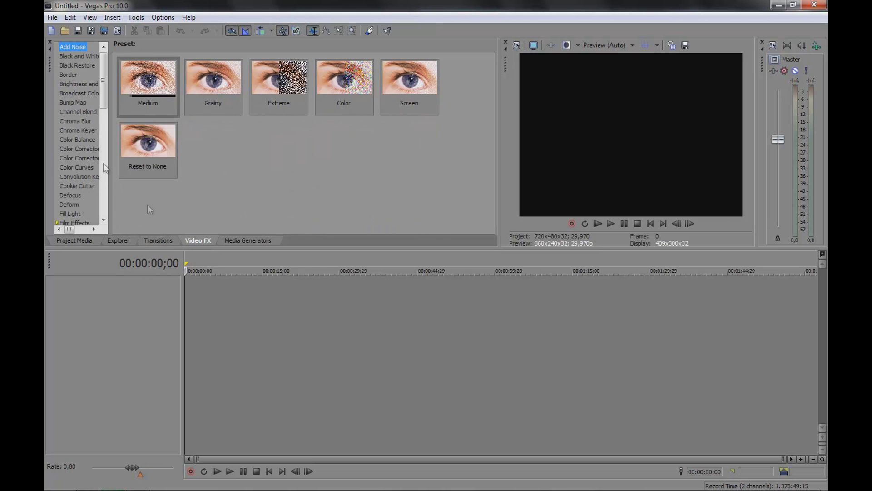
{"action": "left_click", "coordinate": [64, 73]}
{"action": "left_click", "coordinate": [74, 150]}
{"action": "left_click", "coordinate": [77, 186]}
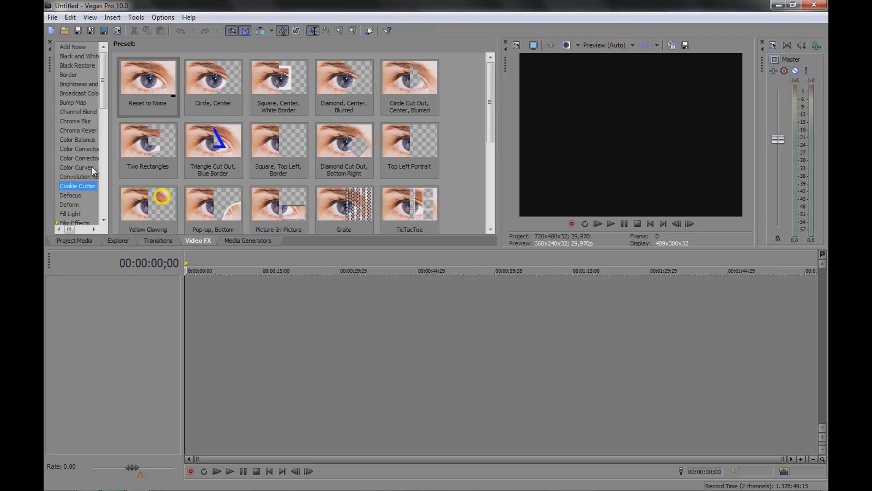
{"action": "left_click", "coordinate": [77, 196]}
{"action": "scroll", "coordinate": [87, 166], "scroll_direction": "down", "scroll_amount": 12}
{"action": "scroll", "coordinate": [80, 159], "scroll_direction": "up", "scroll_amount": 12}
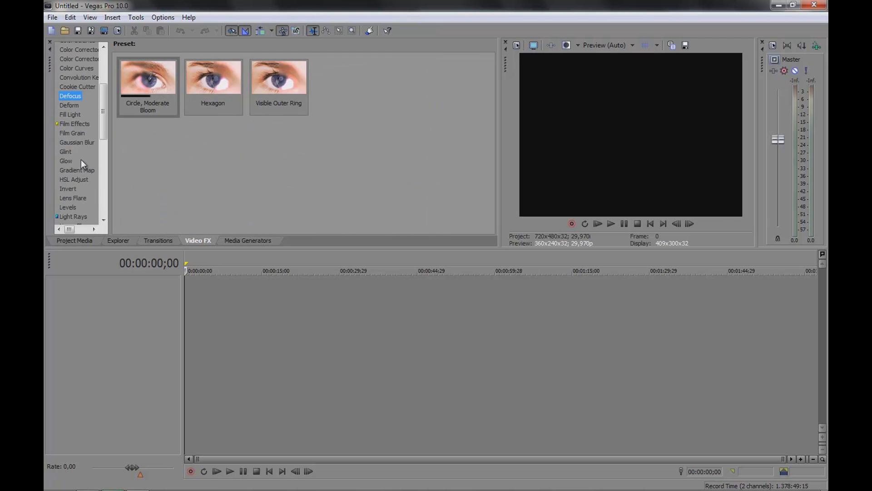
Look through the Color Gradient and Text media generator presets and close Vegas Pro 10.0.
{"action": "left_click", "coordinate": [244, 240]}
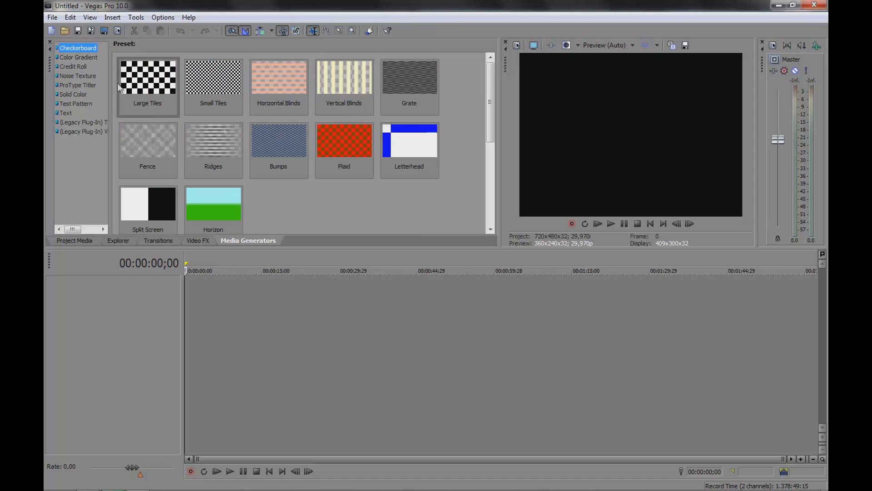
{"action": "left_click", "coordinate": [79, 56]}
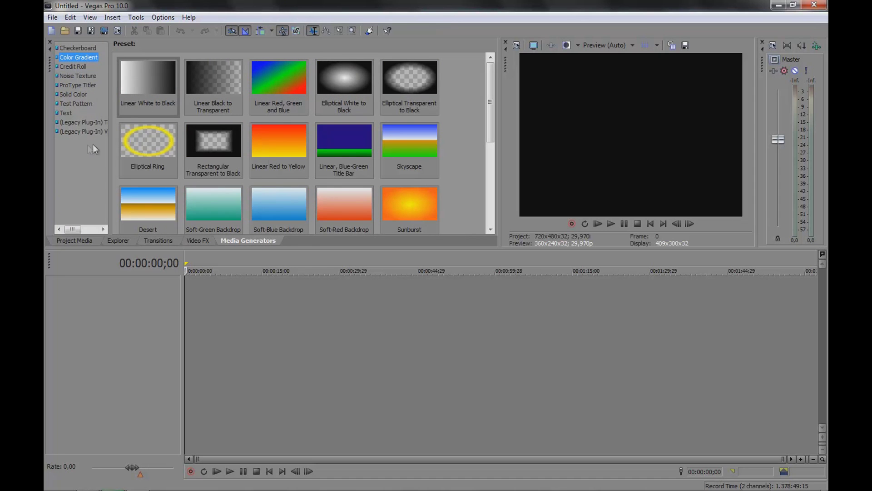
{"action": "left_click", "coordinate": [154, 143]}
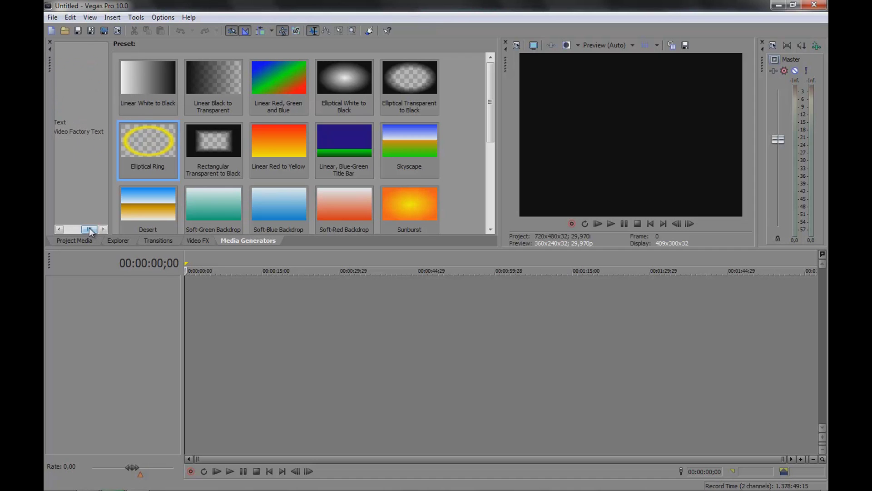
{"action": "left_click_drag", "start_coordinate": [90, 229], "coordinate": [44, 227]}
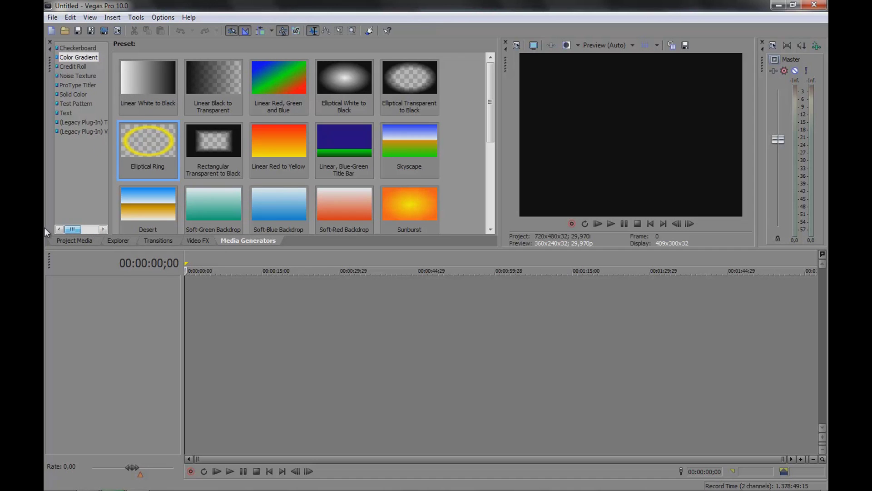
{"action": "left_click", "coordinate": [64, 113]}
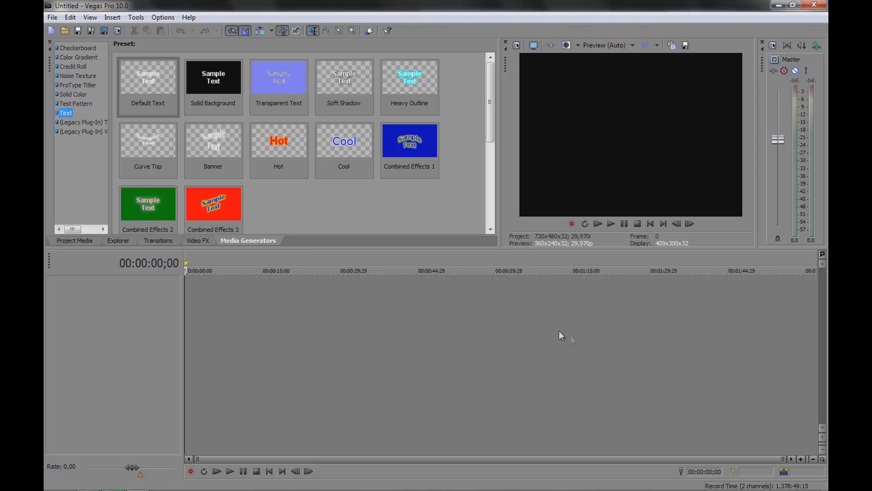
{"action": "left_click", "coordinate": [816, 6]}
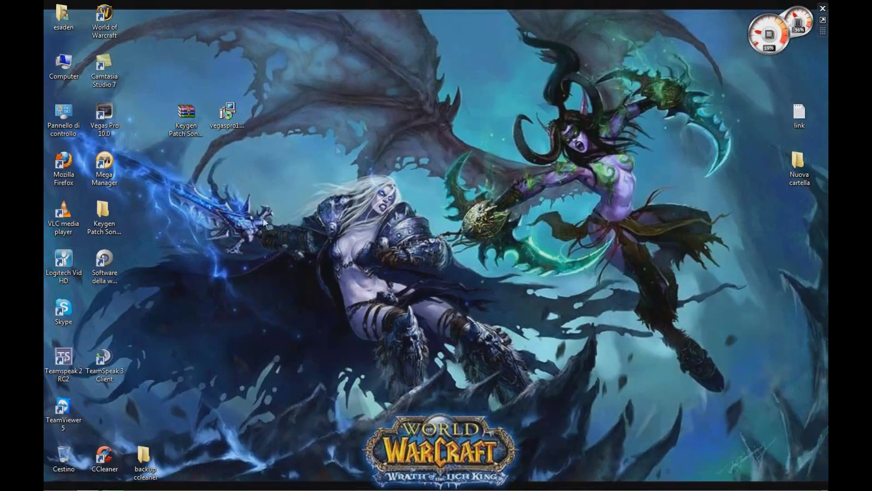